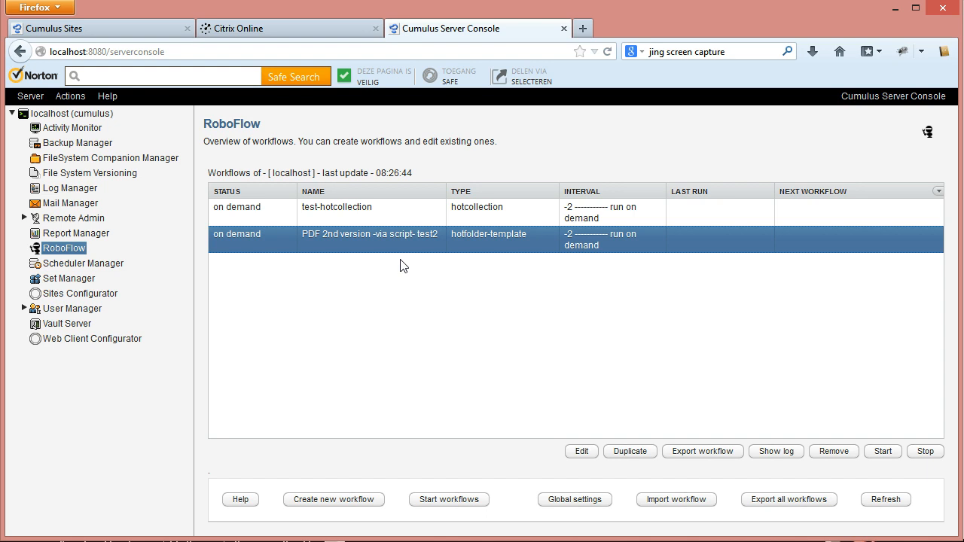
# Open the settings of the "PDF 2nd version -via script- test2" workflow and review its hot folder parameter and file action script.
pyautogui.click(589, 454)
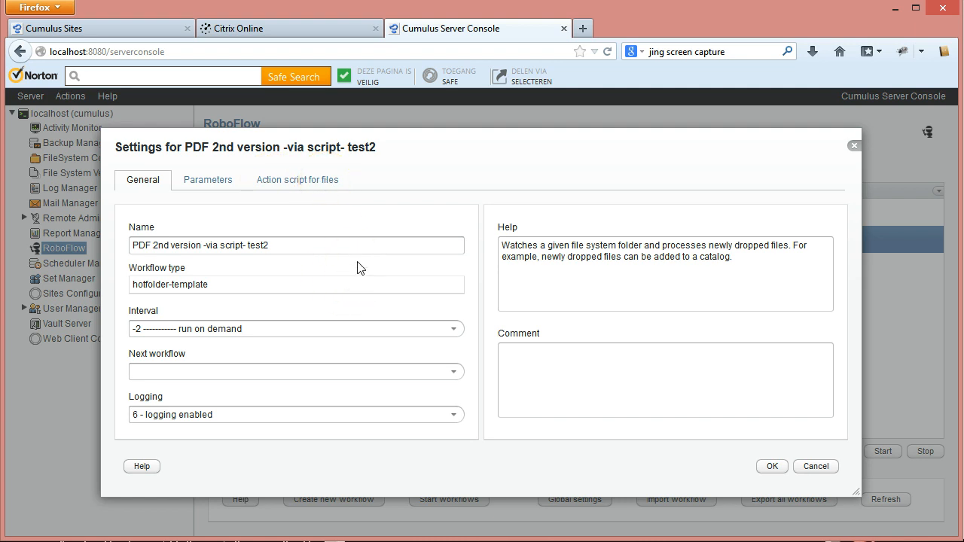
pyautogui.click(215, 181)
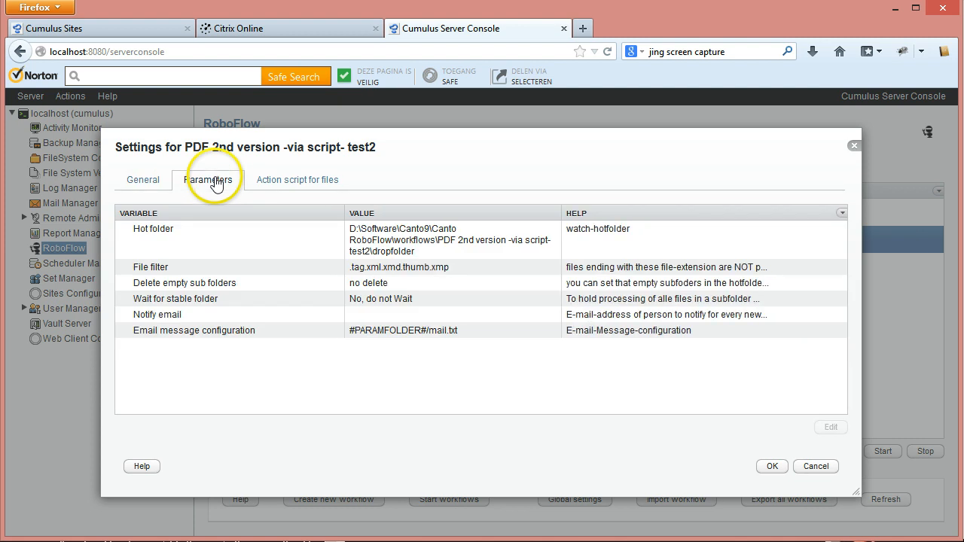
pyautogui.click(401, 239)
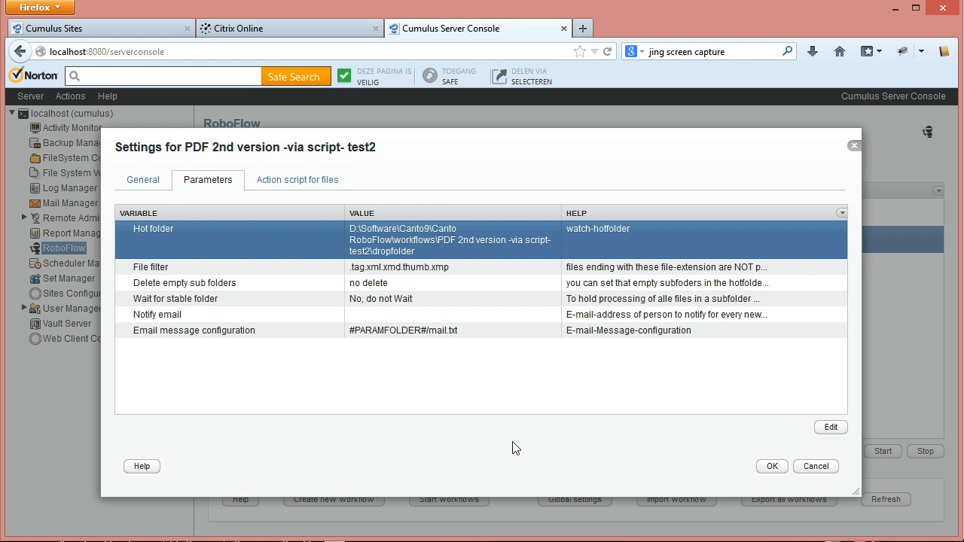
pyautogui.click(272, 186)
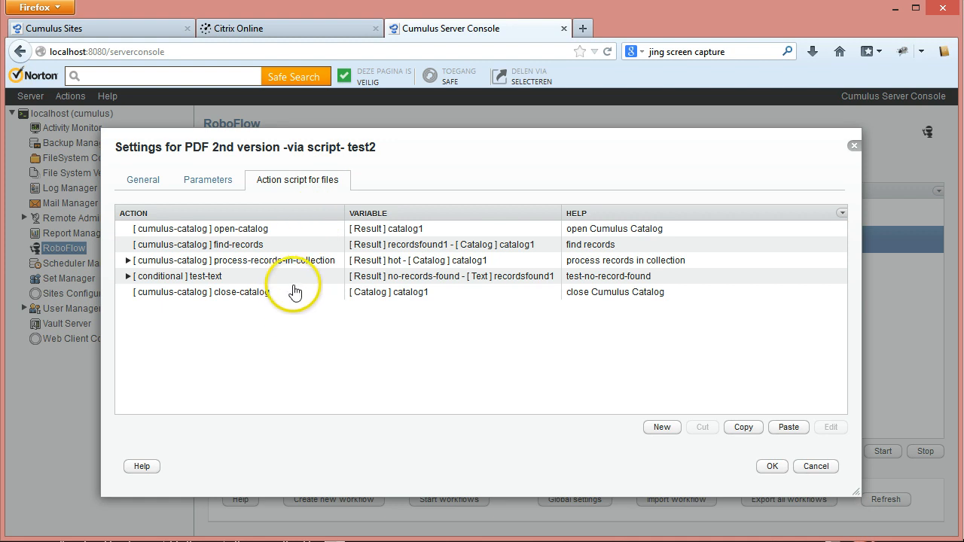
pyautogui.click(222, 184)
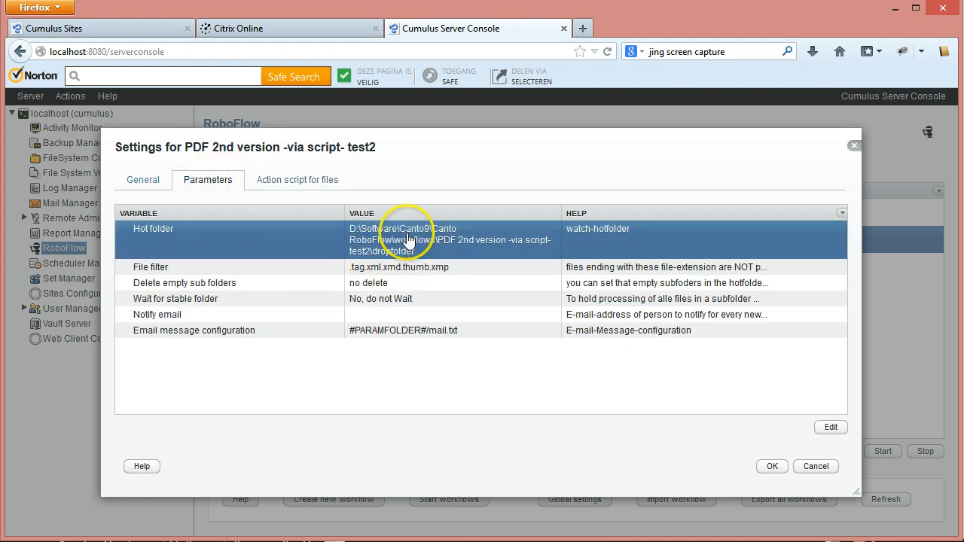
# Review the catalog name and output variable of the open-catalog action in the file action script.
pyautogui.click(325, 184)
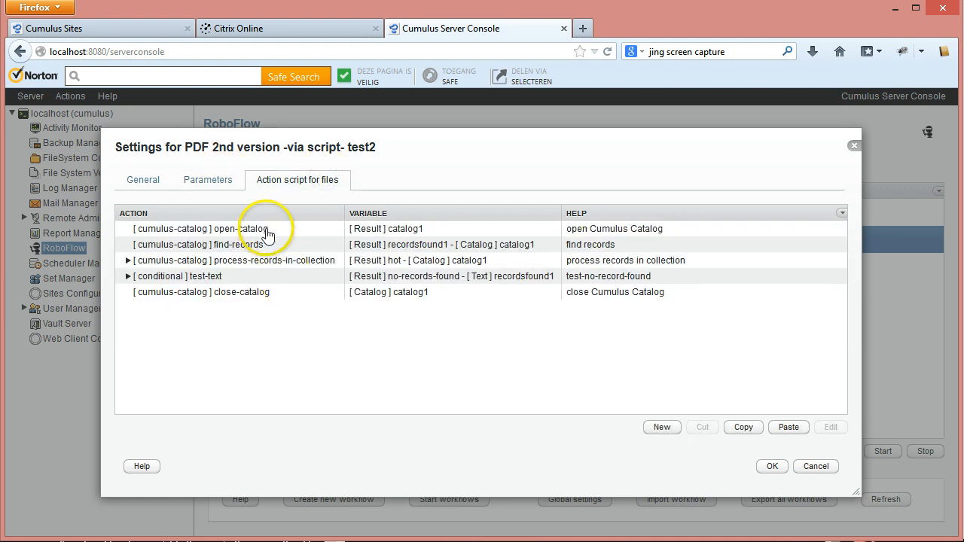
pyautogui.click(269, 235)
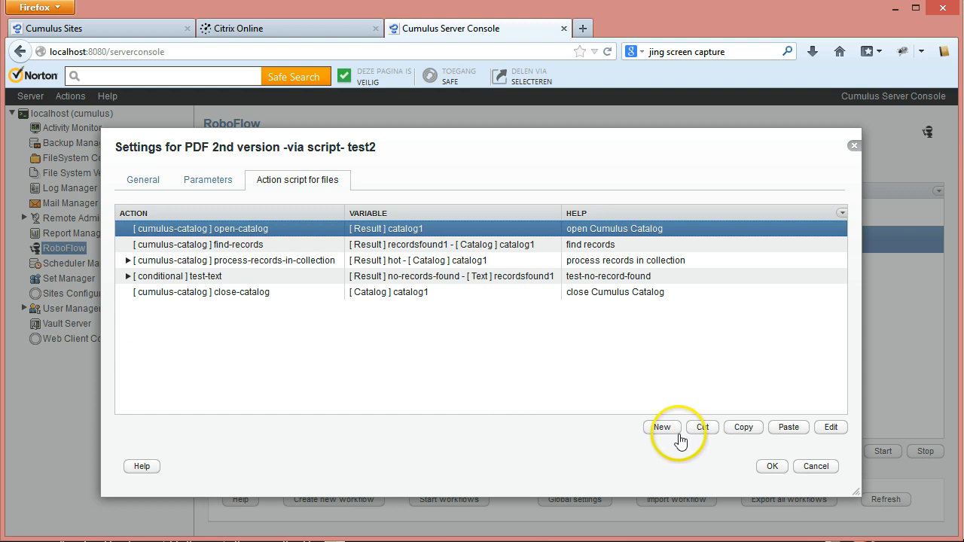
pyautogui.click(827, 427)
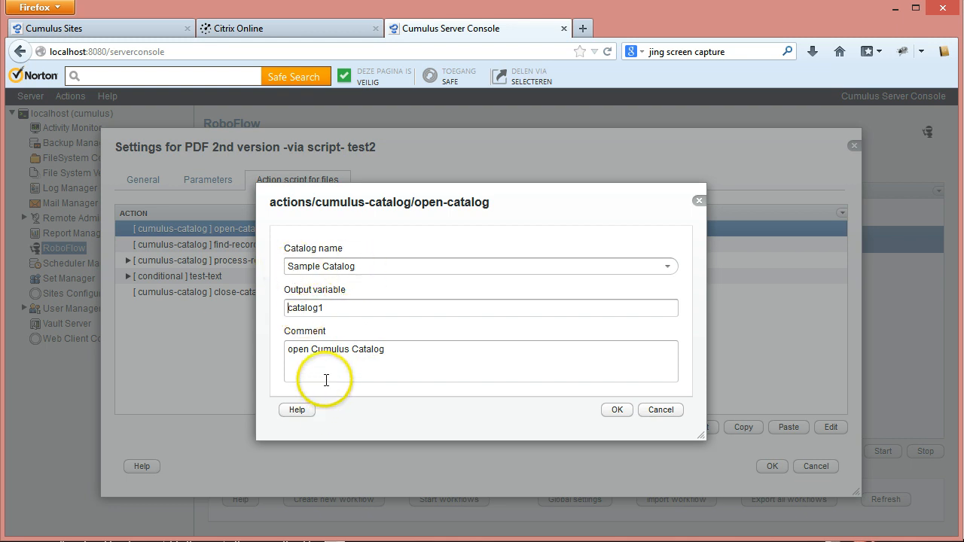
pyautogui.click(618, 410)
# Open the find-records action for editing and choose catalog1 as the variable of the catalog to use.
pyautogui.click(249, 245)
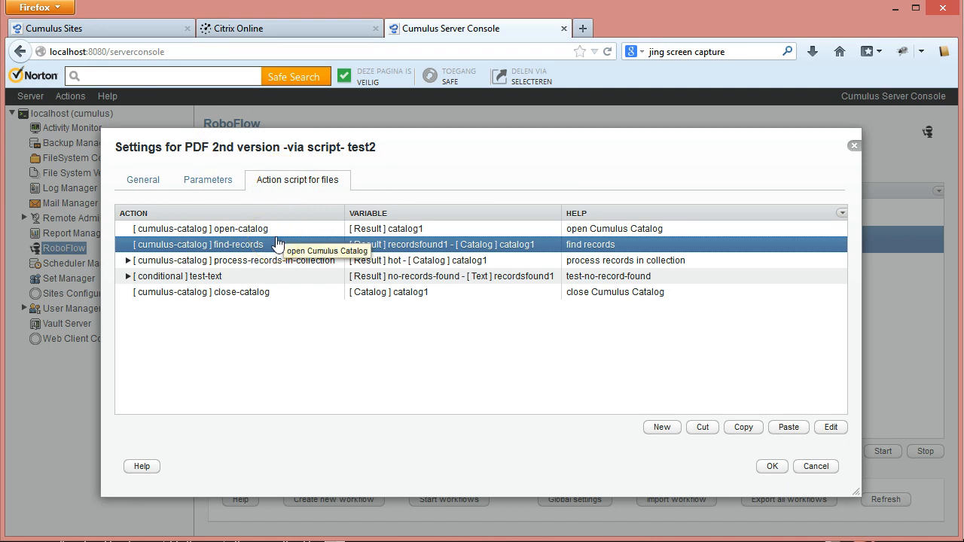
pyautogui.click(831, 427)
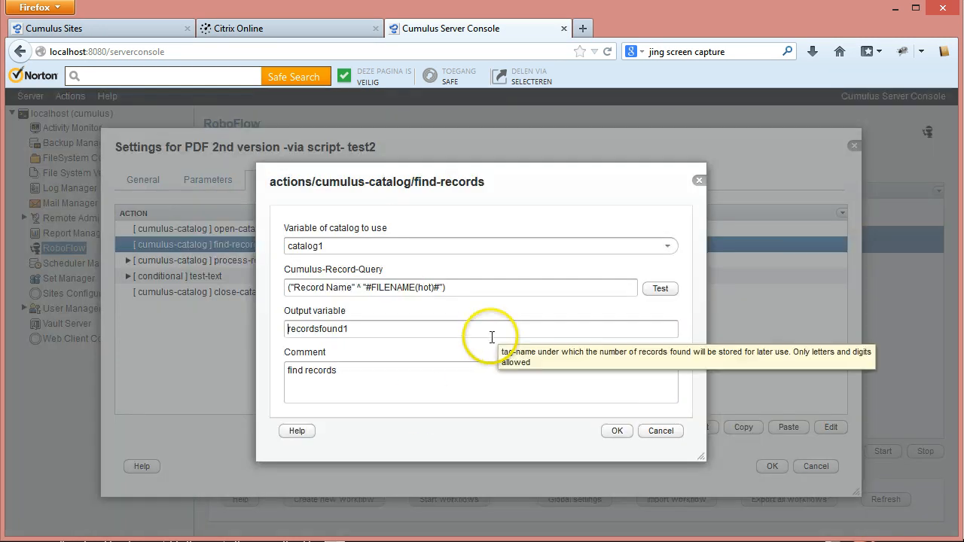
pyautogui.click(667, 246)
pyautogui.click(668, 245)
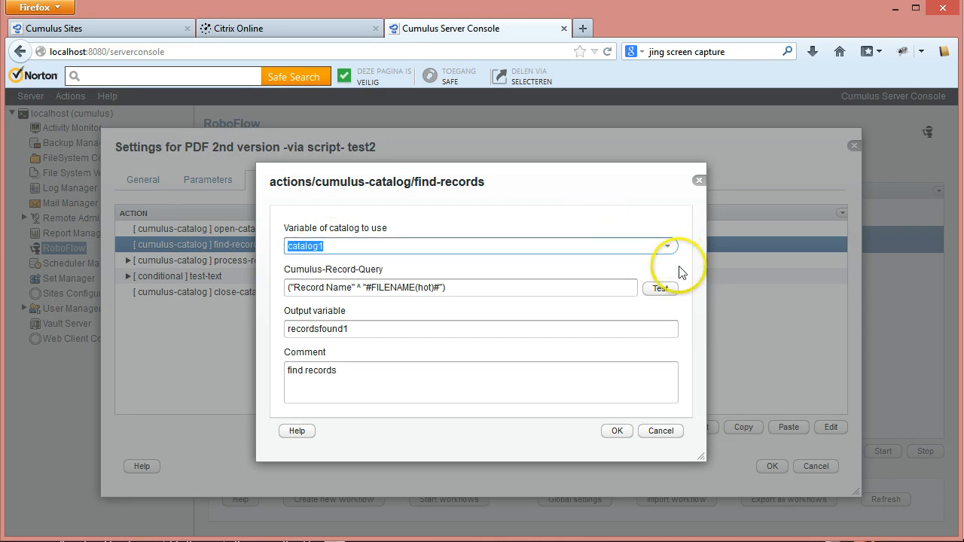
pyautogui.click(667, 246)
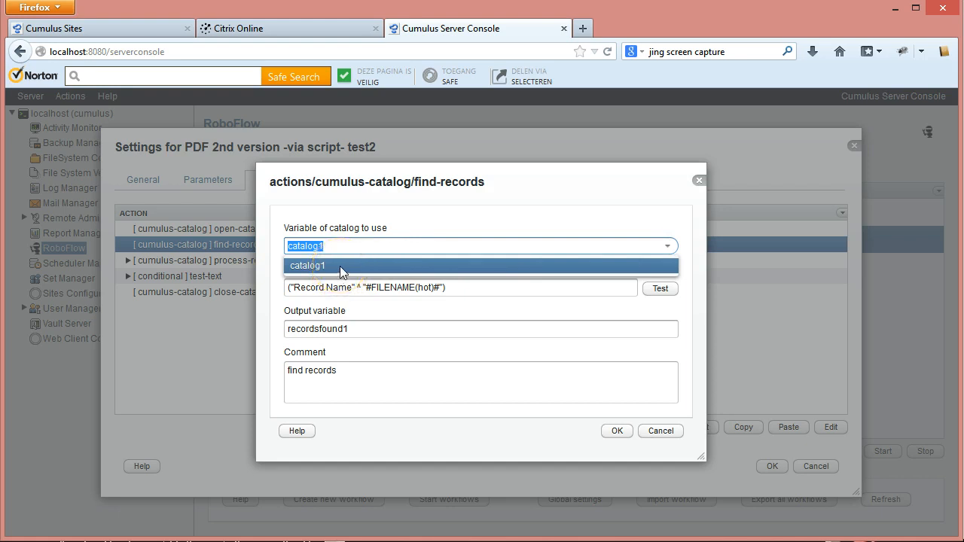
pyautogui.click(338, 268)
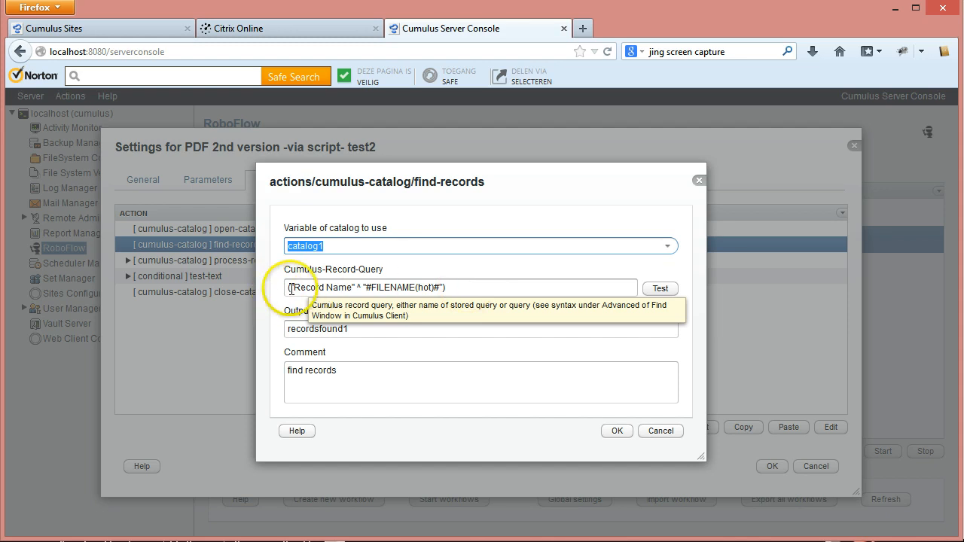
# Insert the placeholder prefix {sdldjsdjlskd}: before Record Name in the record query.
pyautogui.click(294, 287)
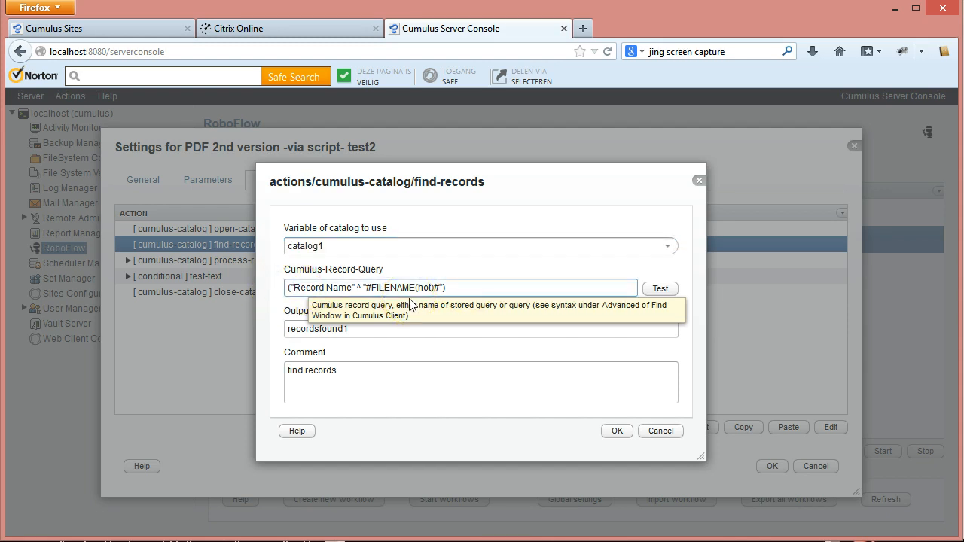
pyautogui.write('{}')
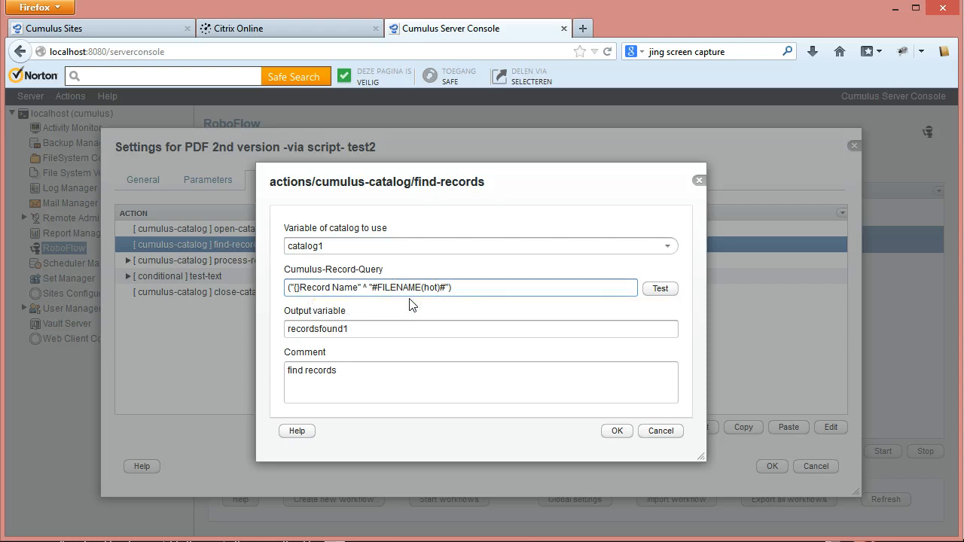
pyautogui.write('sdldjsdjlskd:')
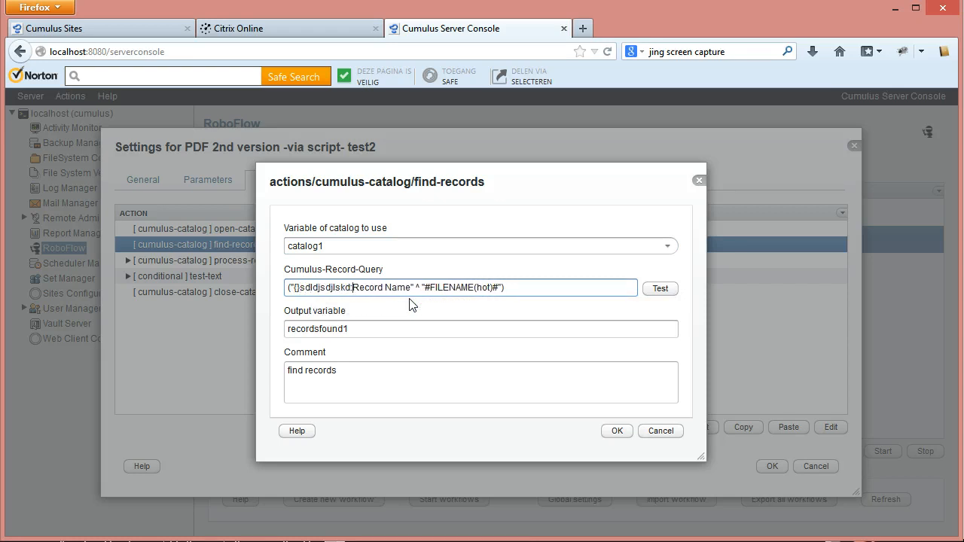
pyautogui.write('}')
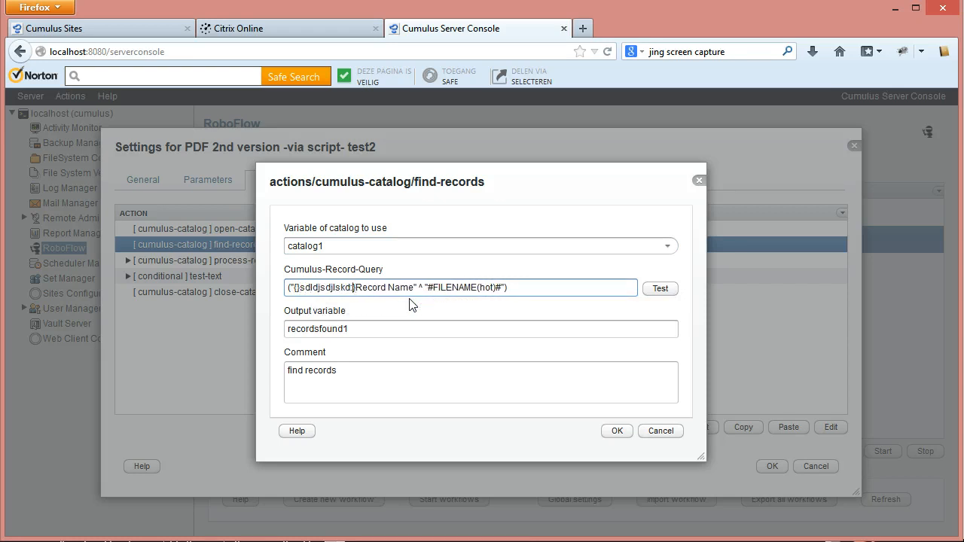
pyautogui.press('Left')
pyautogui.press('BackSpace')
pyautogui.press('Right')
pyautogui.write(':')
pyautogui.press('Left')
pyautogui.press('Left')
pyautogui.press('Left')
pyautogui.press('Left')
pyautogui.press('Left')
pyautogui.press('Left')
pyautogui.press('Left')
pyautogui.press('Left')
pyautogui.press('Left')
pyautogui.press('Left')
pyautogui.press('BackSpace')
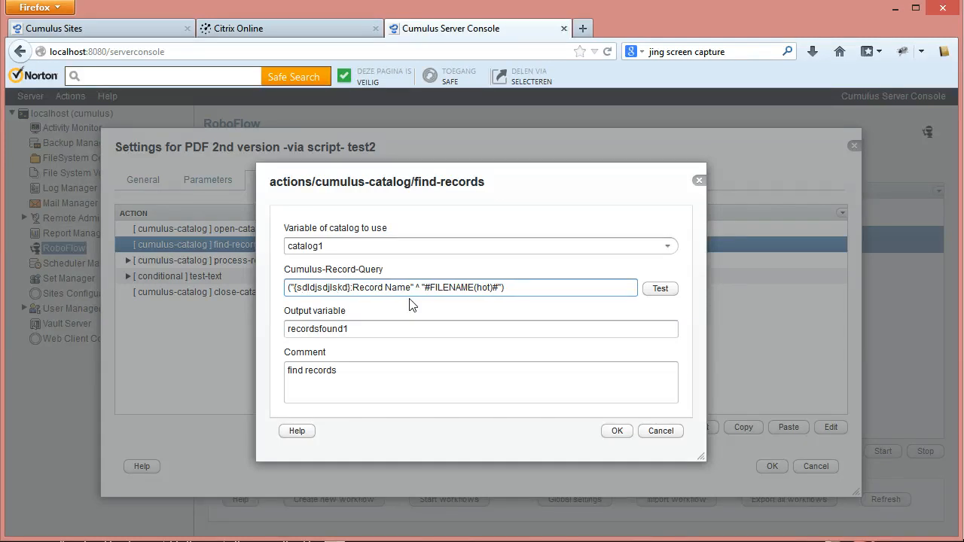
# Remove the placeholder prefix in braces and its colon from before Record Name in the record query.
pyautogui.hotkey('shift', 'Right')
pyautogui.hotkey('shift', 'Right')
pyautogui.hotkey('shift', 'Right')
pyautogui.hotkey('shift', 'Right')
pyautogui.hotkey('shift', 'Right')
pyautogui.hotkey('shift', 'Right')
pyautogui.hotkey('shift', 'Right')
pyautogui.hotkey('shift', 'Right')
pyautogui.hotkey('shift', 'Right')
pyautogui.hotkey('shift', 'Right')
pyautogui.hotkey('shift', 'Right')
pyautogui.hotkey('shift', 'Right')
pyautogui.hotkey('shift', 'Right')
pyautogui.hotkey('shift', 'Right')
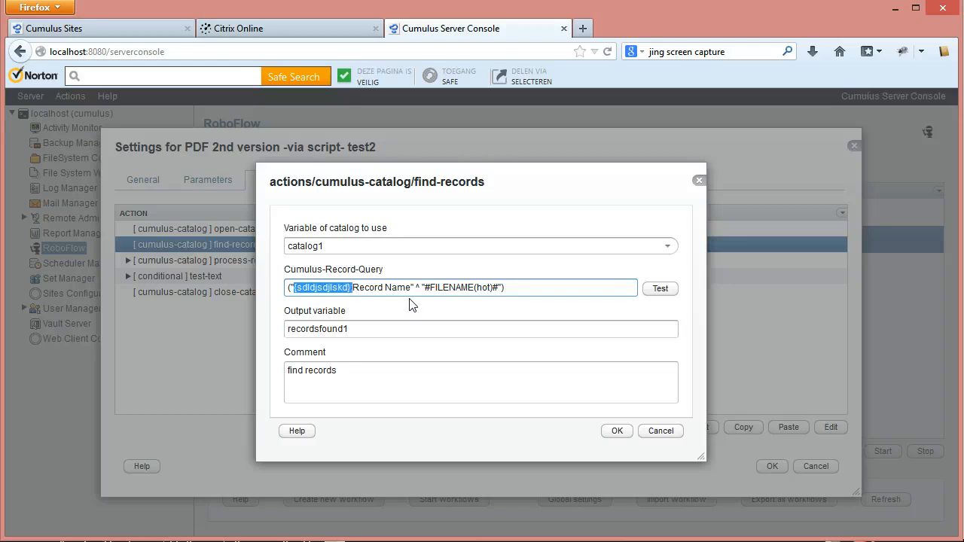
pyautogui.press('BackSpace')
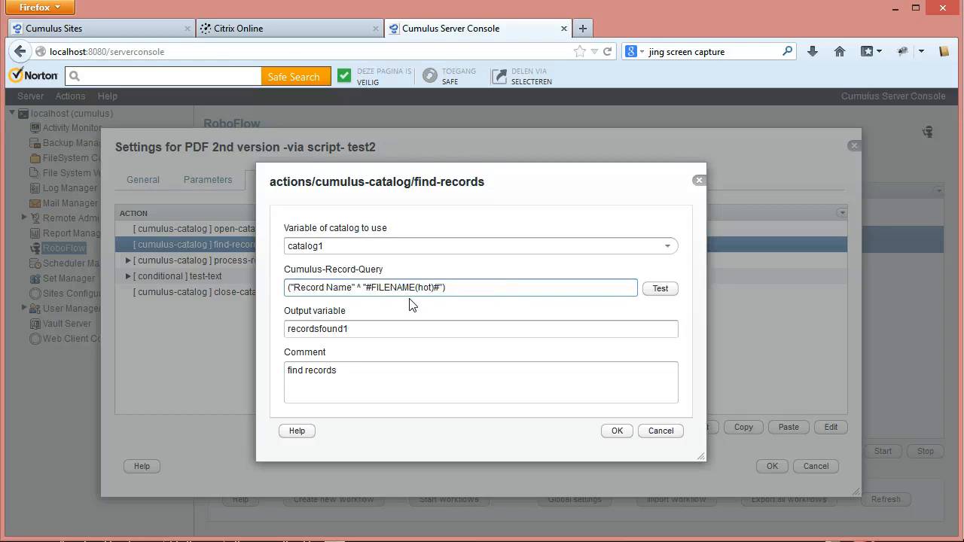
# Try == and ^^ as the comparison operator in the record query, ending with ^ again.
pyautogui.click(467, 293)
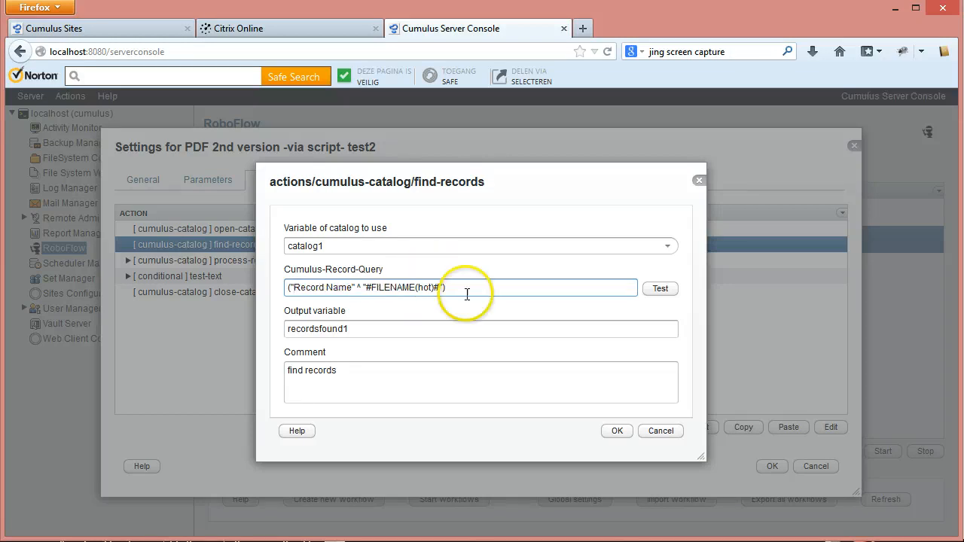
pyautogui.click(361, 286)
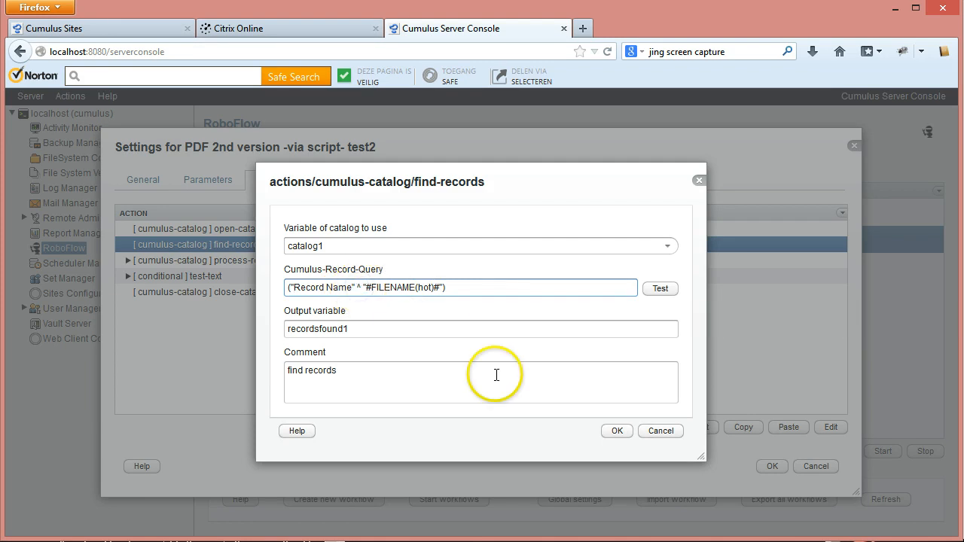
pyautogui.press('BackSpace')
pyautogui.write('==')
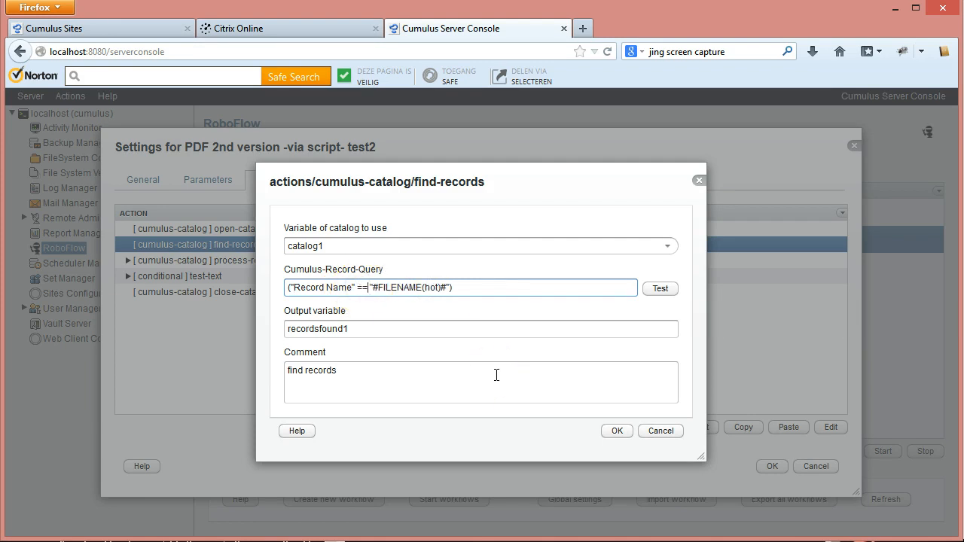
pyautogui.press('BackSpace')
pyautogui.press('BackSpace')
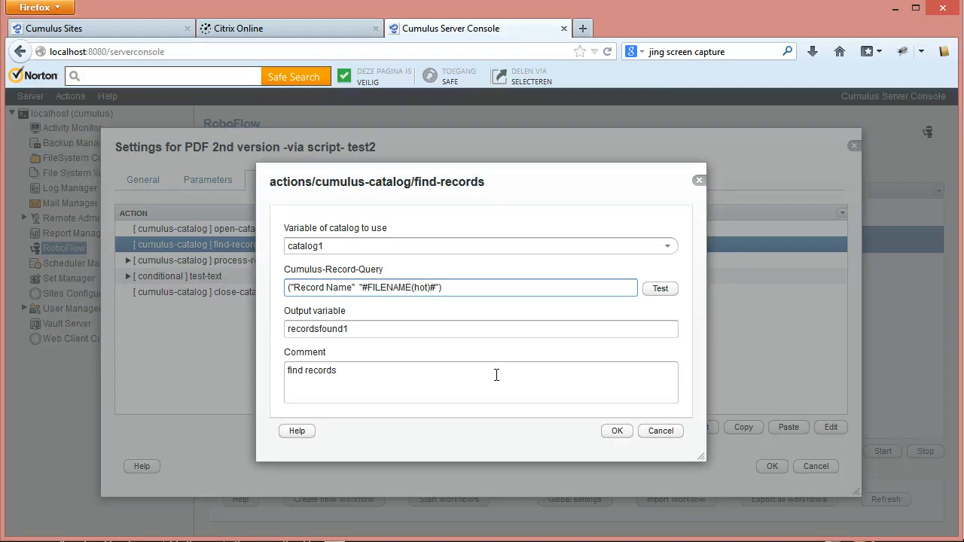
pyautogui.write('^^')
pyautogui.press('BackSpace')
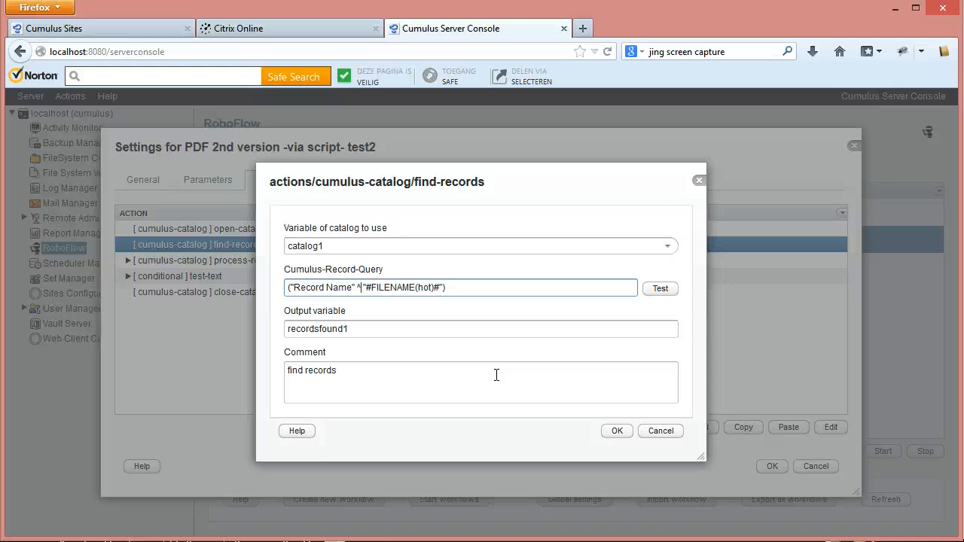
# Change the record query's operator to == and append a copy of the whole condition after an || operator.
pyautogui.press('BackSpace')
pyautogui.write('==')
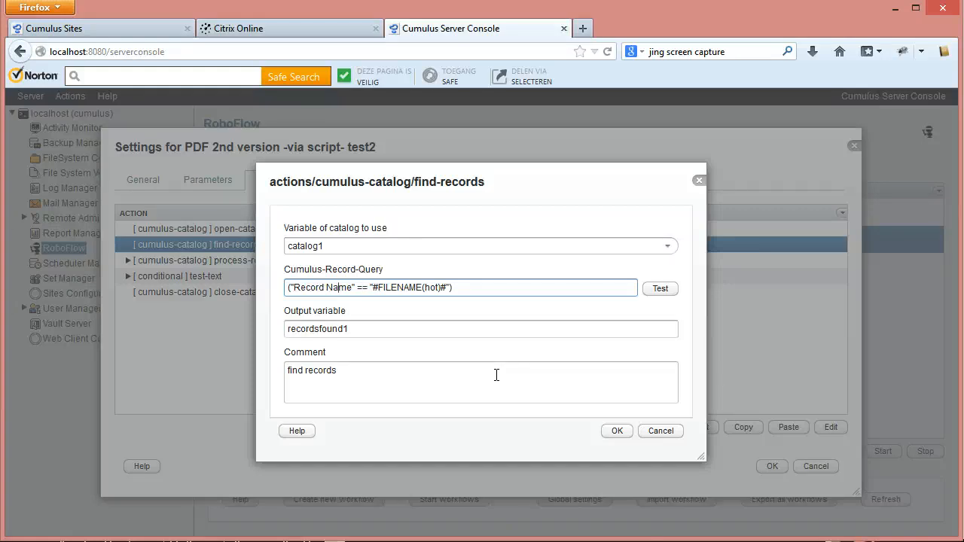
pyautogui.hotkey('ctrl', 'a')
pyautogui.hotkey('ctrl', 'c')
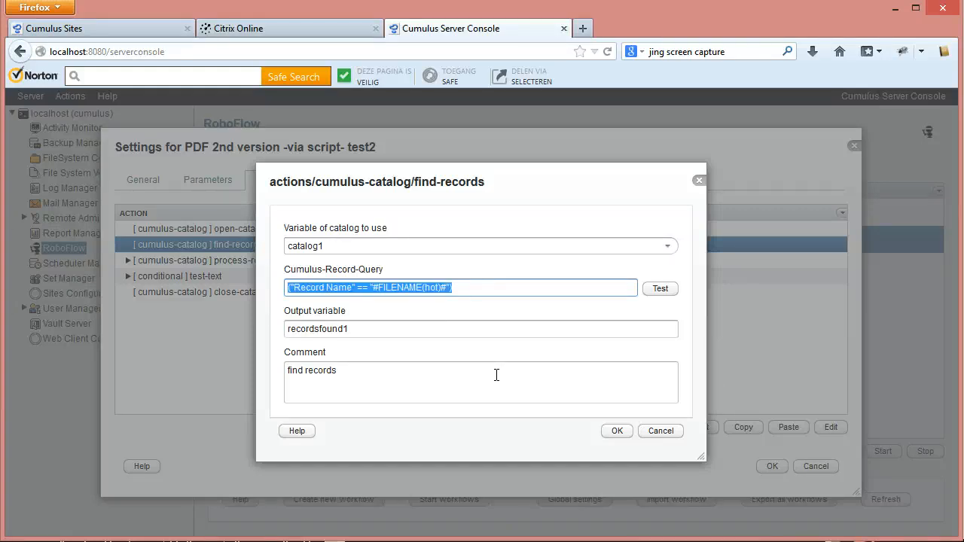
pyautogui.press('Right')
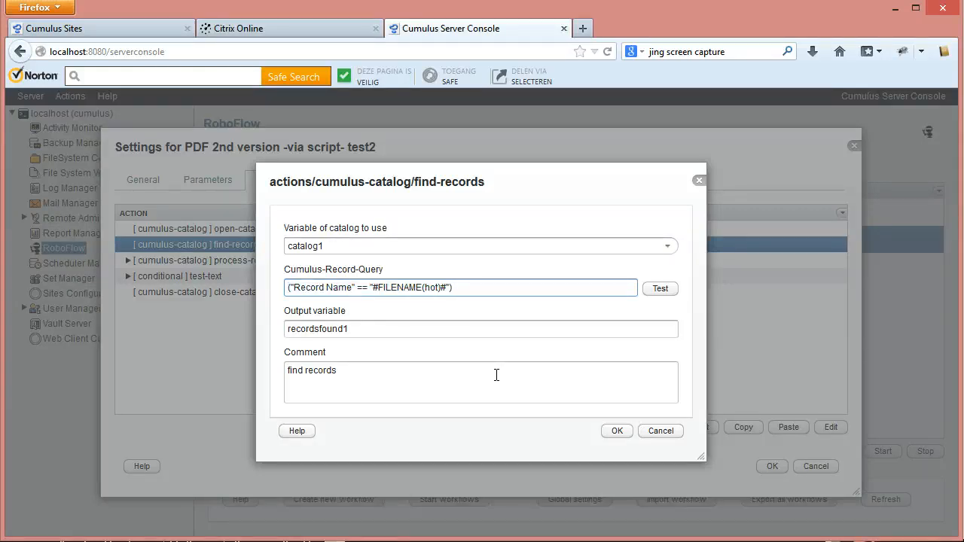
pyautogui.write('|| (')
pyautogui.hotkey('ctrl', 'v')
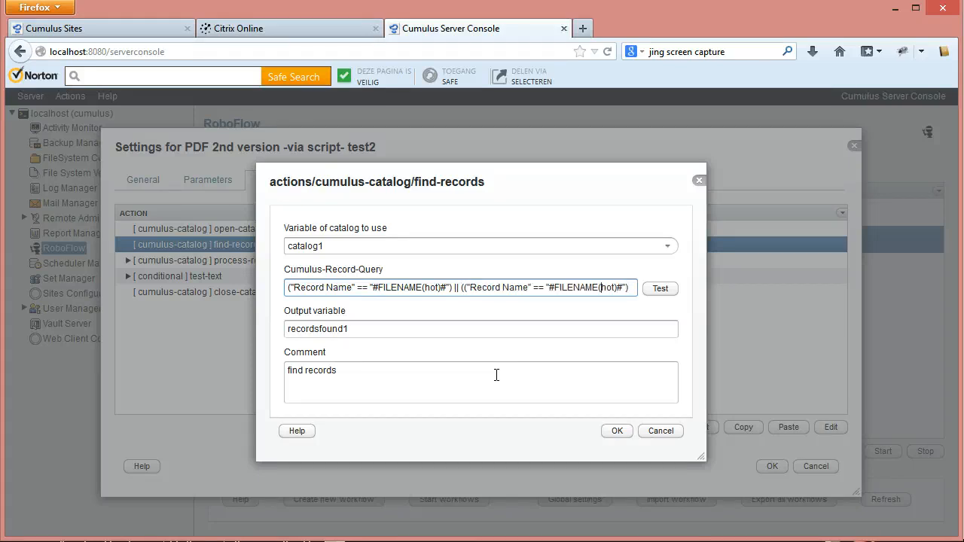
# Remove the extra opening parenthesis from the query's second condition and change that condition's operator to ^.
pyautogui.press('Left')
pyautogui.press('Left')
pyautogui.press('Left')
pyautogui.press('Left')
pyautogui.press('Left')
pyautogui.press('Left')
pyautogui.press('Left')
pyautogui.press('Left')
pyautogui.press('Left')
pyautogui.press('Left')
pyautogui.press('Left')
pyautogui.press('Left')
pyautogui.press('Left')
pyautogui.press('Left')
pyautogui.press('Left')
pyautogui.press('Left')
pyautogui.press('Left')
pyautogui.press('Delete')
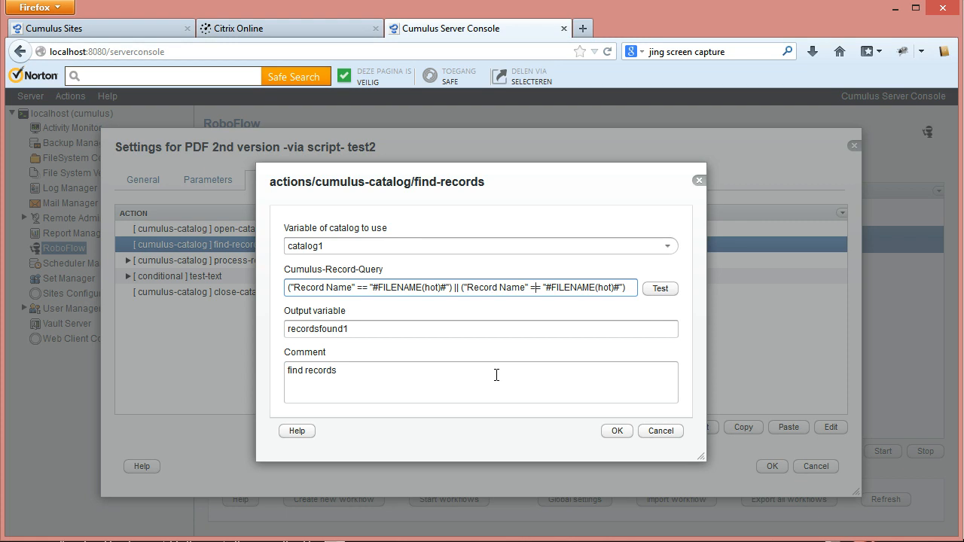
pyautogui.hotkey('shift', 'Right')
pyautogui.hotkey('shift', 'Right')
pyautogui.write('^^')
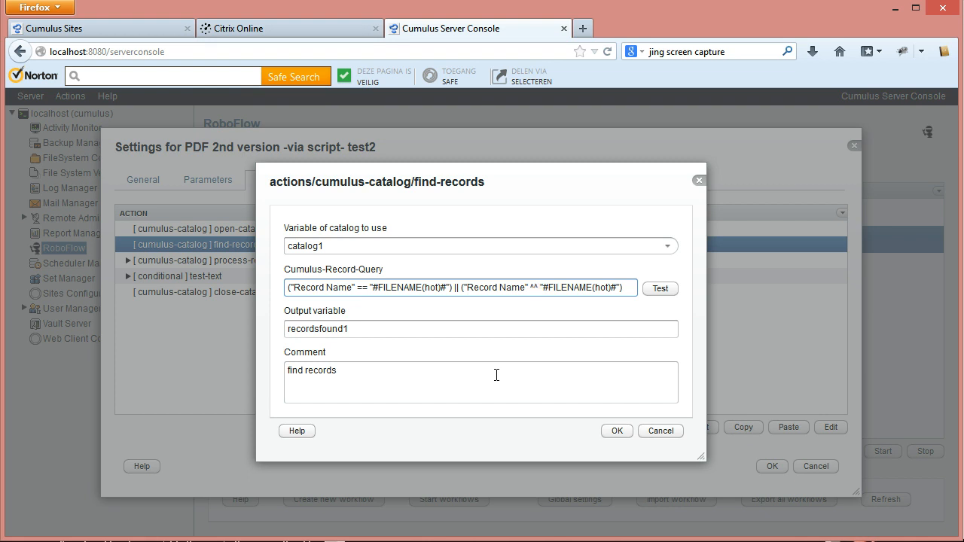
pyautogui.press('BackSpace')
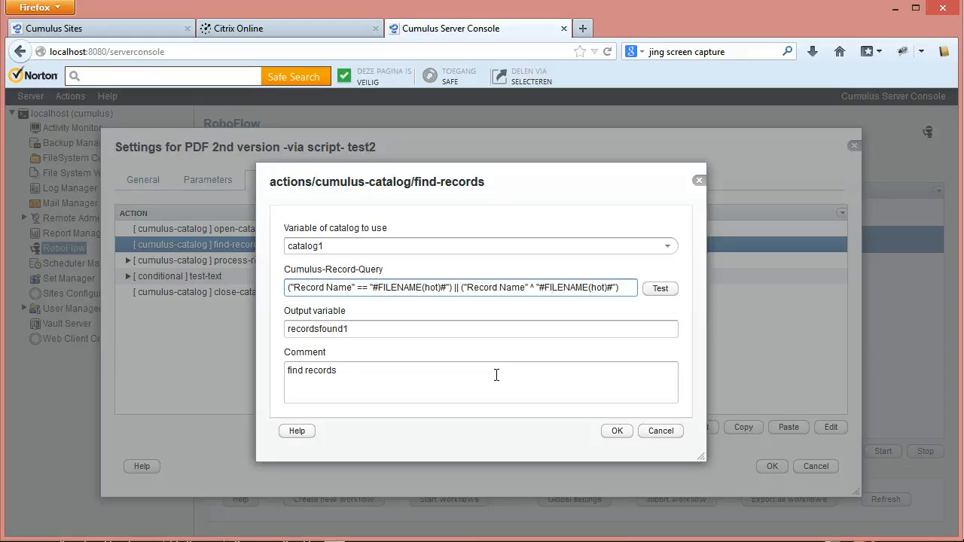
# Change FILENAME to FILENAME-EXT in the query's second condition.
pyautogui.press('Right')
pyautogui.press('Right')
pyautogui.press('Right')
pyautogui.press('Right')
pyautogui.press('Right')
pyautogui.press('Right')
pyautogui.press('Right')
pyautogui.write('-EXT')
# Replace the # before FILENAME in the query's first condition with $.
pyautogui.hotkey('shift', 'Right')
pyautogui.press('Right')
pyautogui.press('Right')
pyautogui.press('Right')
pyautogui.press('Right')
pyautogui.press('Right')
pyautogui.press('Right')
pyautogui.press('Right')
pyautogui.press('Right')
pyautogui.press('Right')
pyautogui.press('Right')
pyautogui.press('Right')
pyautogui.press('Right')
pyautogui.hotkey('shift', 'Right')
pyautogui.press('Left')
pyautogui.write('$')
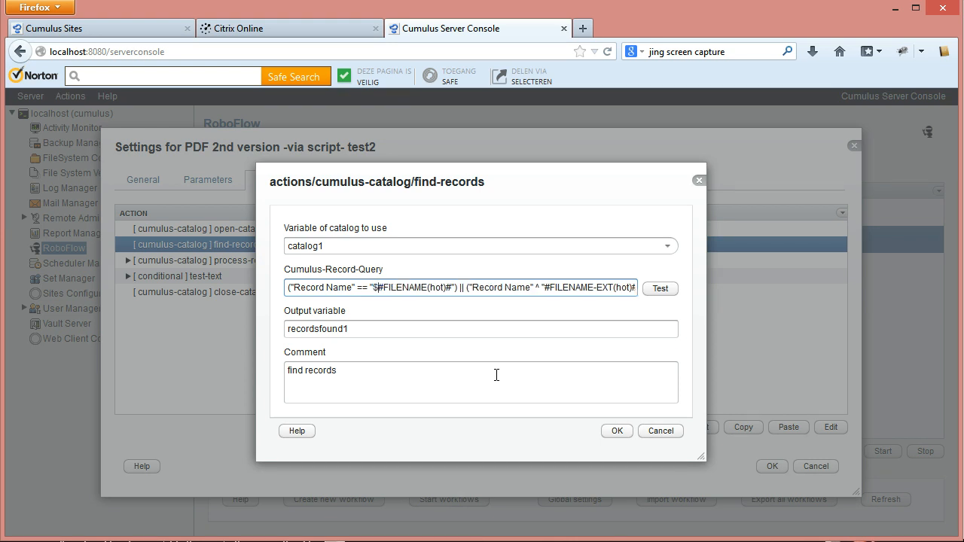
pyautogui.press('BackSpace')
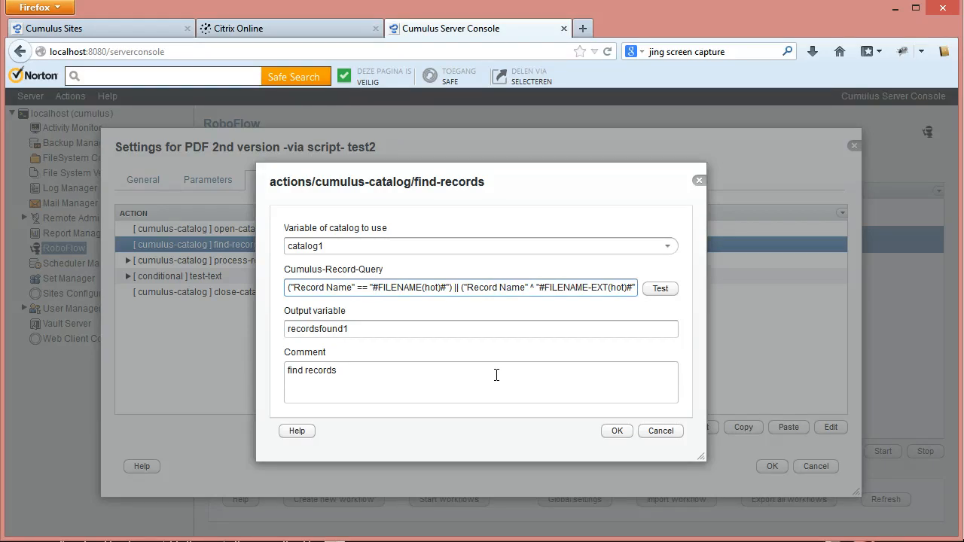
pyautogui.write('$')
pyautogui.press('Delete')
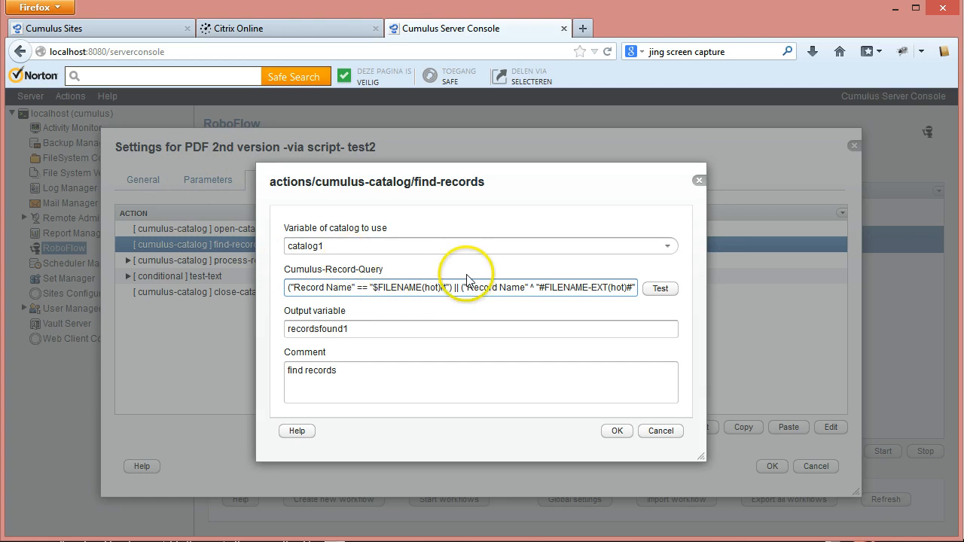
# Restore the # before FILENAME in the query's first condition and insert a copy of FILENAME between (hot) and the closing #.
pyautogui.press('BackSpace')
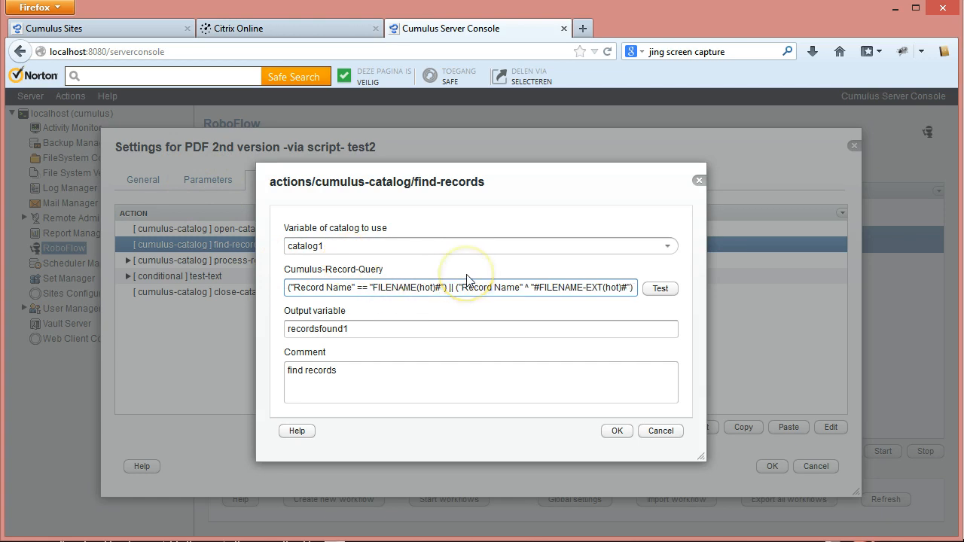
pyautogui.write('#')
pyautogui.hotkey('shift', 'Right')
pyautogui.hotkey('shift', 'Right')
pyautogui.hotkey('shift', 'Right')
pyautogui.hotkey('shift', 'Right')
pyautogui.hotkey('shift', 'Right')
pyautogui.hotkey('shift', 'Right')
pyautogui.hotkey('shift', 'Right')
pyautogui.hotkey('shift', 'Right')
pyautogui.hotkey('ctrl', 'c')
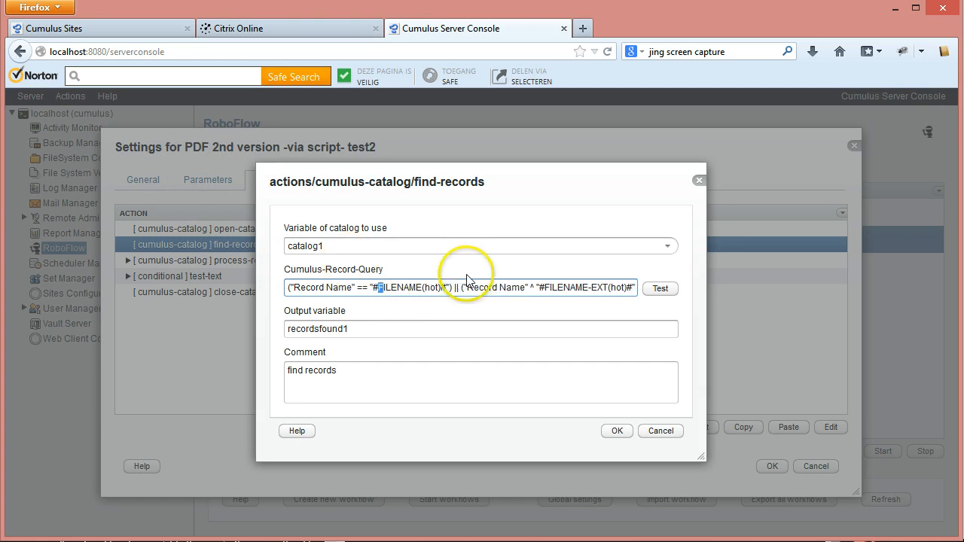
pyautogui.press('Right')
pyautogui.hotkey('ctrl', 'v')
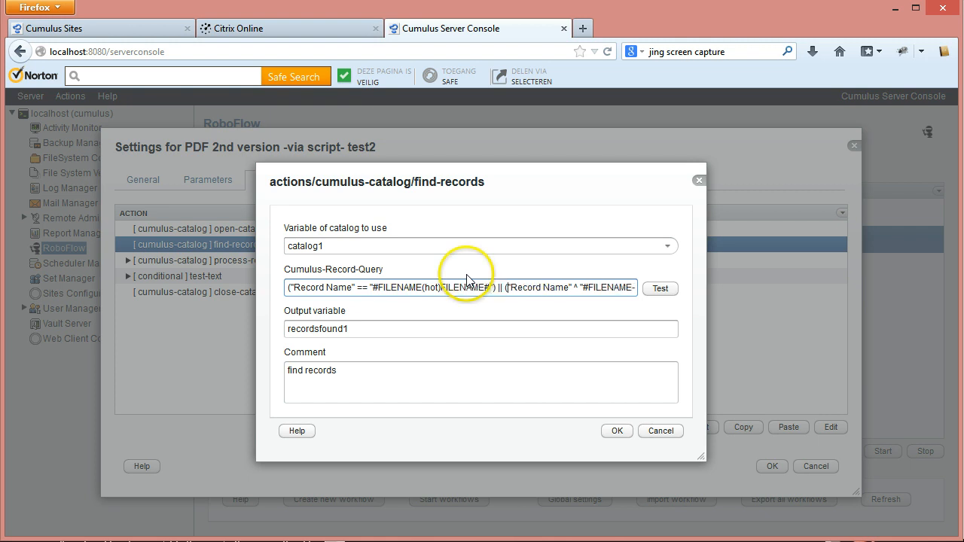
# Insert a copy of FILENAME-EXT between (hot) and the closing # in the query's second condition.
pyautogui.press('Right')
pyautogui.hotkey('shift', 'Right')
pyautogui.hotkey('shift', 'Right')
pyautogui.hotkey('shift', 'Right')
pyautogui.hotkey('shift', 'Right')
pyautogui.hotkey('shift', 'Right')
pyautogui.hotkey('shift', 'Right')
pyautogui.hotkey('shift', 'Right')
pyautogui.hotkey('shift', 'Right')
pyautogui.hotkey('shift', 'Right')
pyautogui.hotkey('shift', 'Right')
pyautogui.hotkey('shift', 'Right')
pyautogui.hotkey('shift', 'Right')
pyautogui.hotkey('shift', 'Right')
pyautogui.hotkey('shift', 'Right')
pyautogui.hotkey('shift', 'Right')
pyautogui.hotkey('shift', 'Right')
pyautogui.hotkey('shift', 'Right')
pyautogui.hotkey('shift', 'Right')
pyautogui.hotkey('shift', 'Left')
pyautogui.hotkey('shift', 'Left')
pyautogui.hotkey('shift', 'Left')
pyautogui.hotkey('shift', 'Left')
pyautogui.hotkey('shift', 'Left')
pyautogui.hotkey('shift', 'Left')
pyautogui.hotkey('ctrl', 'c')
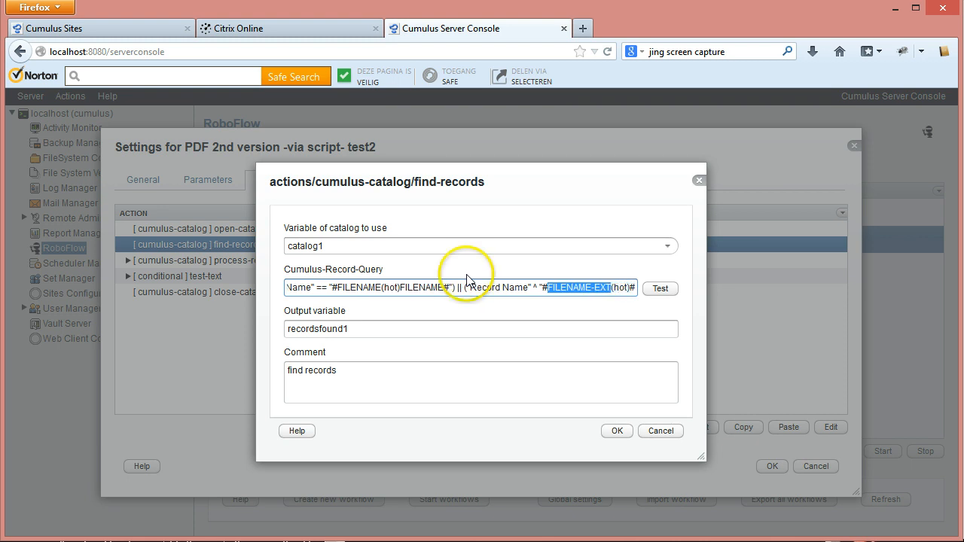
pyautogui.press('Right')
pyautogui.press('Right')
pyautogui.press('Right')
pyautogui.press('Right')
pyautogui.press('Right')
pyautogui.press('Right')
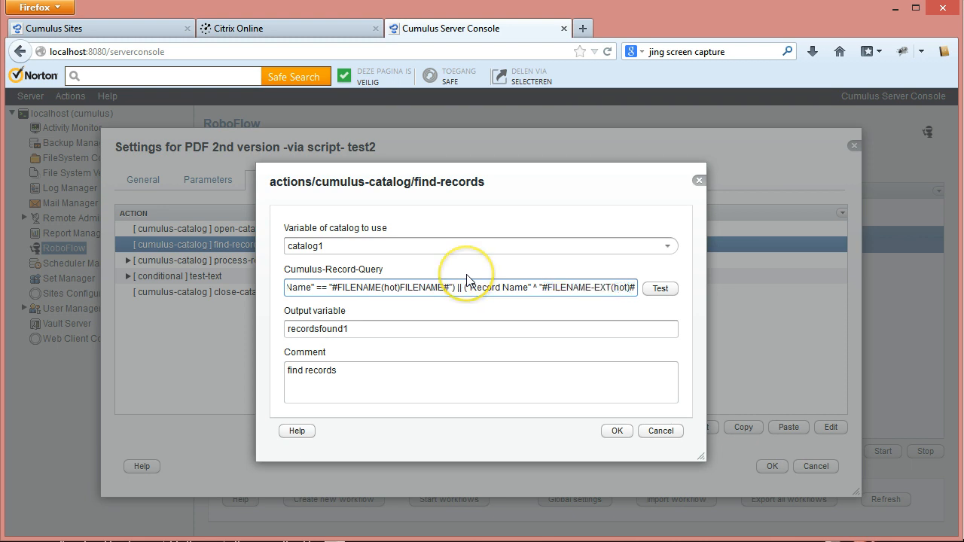
pyautogui.hotkey('ctrl', 'v')
# Add an underscore after the closing # in the query's second condition and confirm the find-records settings.
pyautogui.press('Right')
pyautogui.press('Right')
pyautogui.press('Right')
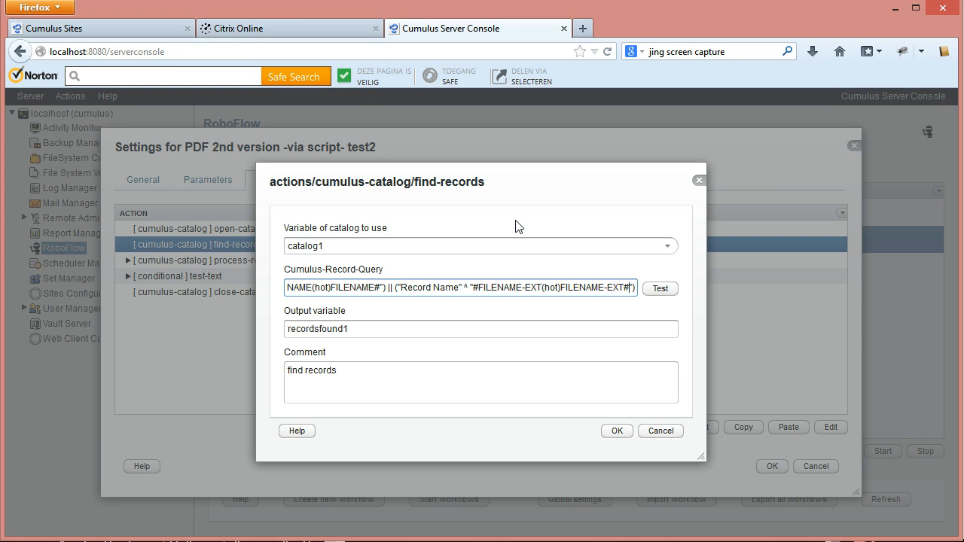
pyautogui.write('_')
pyautogui.press('Right')
pyautogui.press('Right')
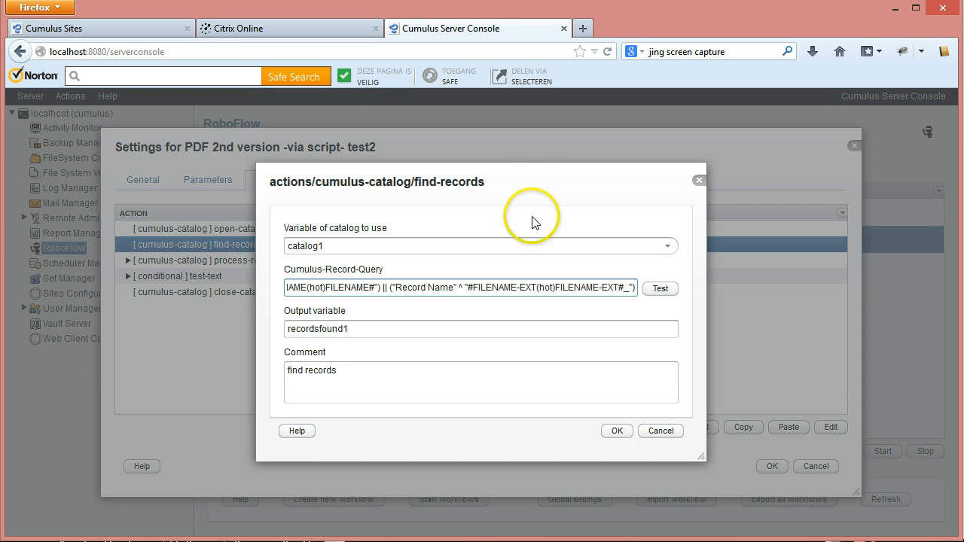
pyautogui.moveTo(349, 329)
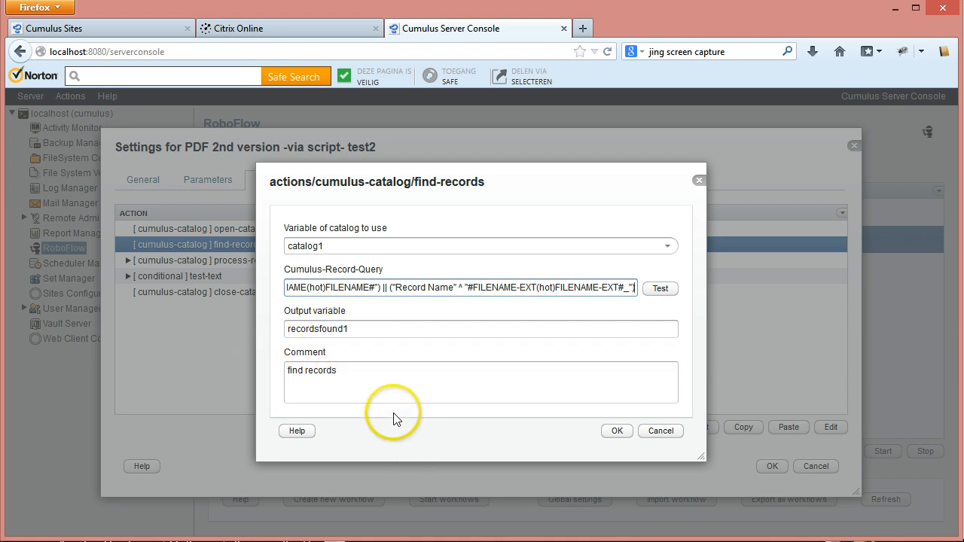
pyautogui.moveTo(432, 331)
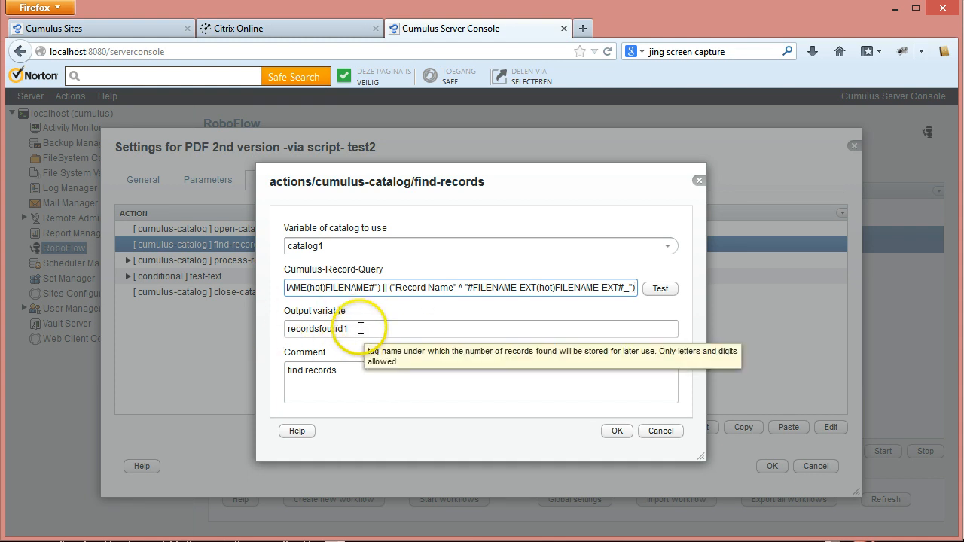
pyautogui.click(315, 329)
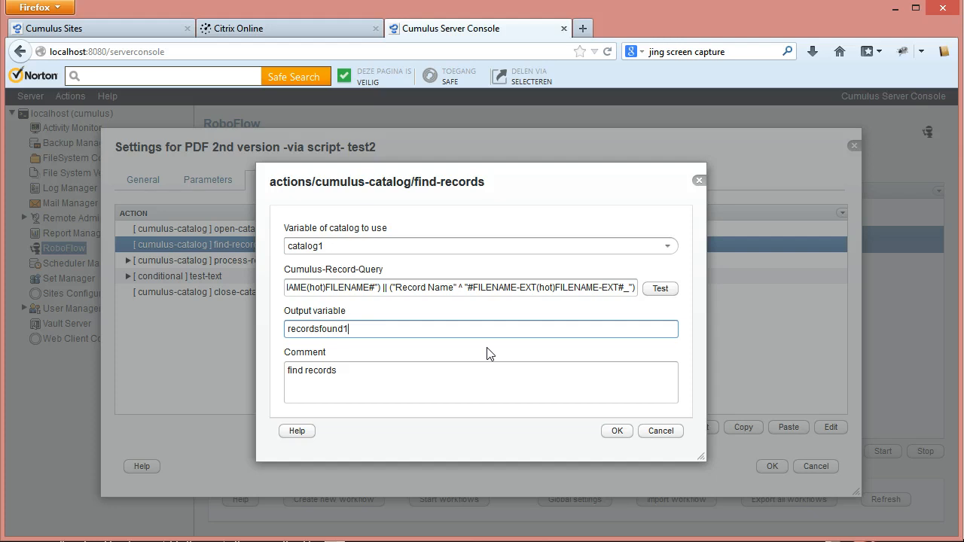
pyautogui.click(617, 431)
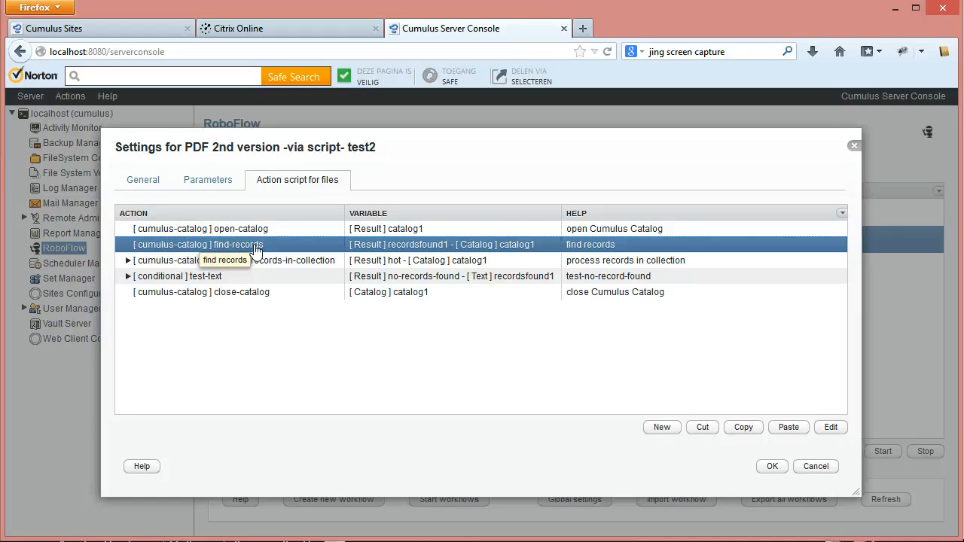
# Examine the actions nested under process-records-in-collection and compare them with the test-text conditional branch.
pyautogui.click(306, 264)
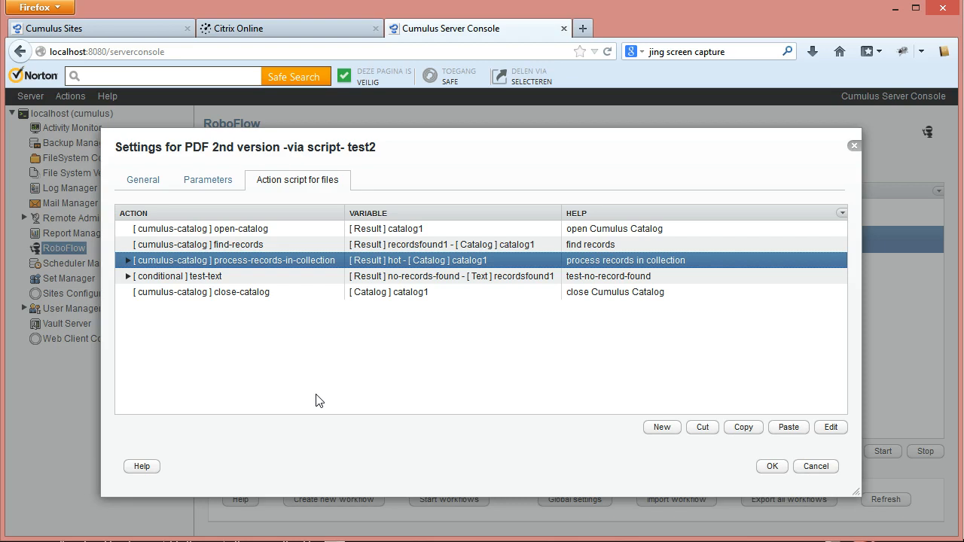
pyautogui.click(127, 260)
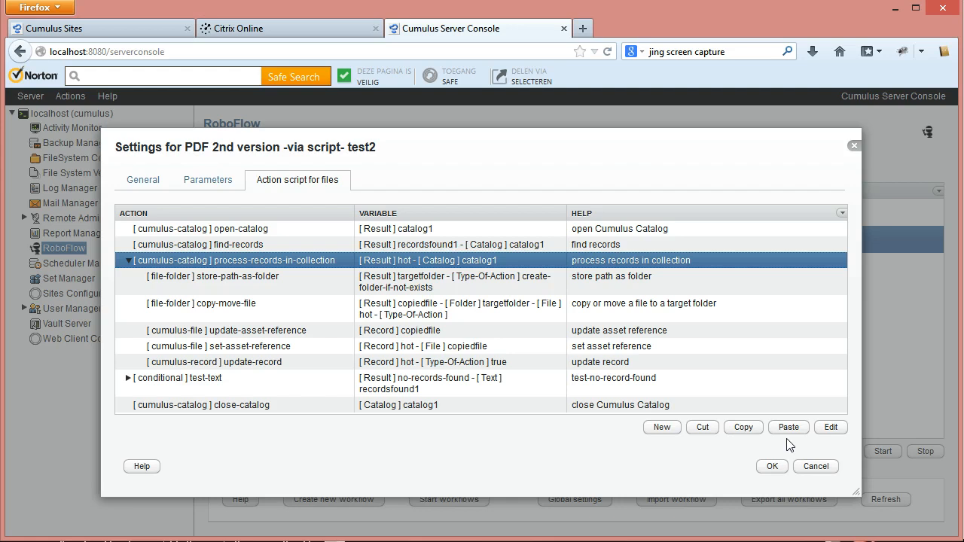
pyautogui.click(155, 383)
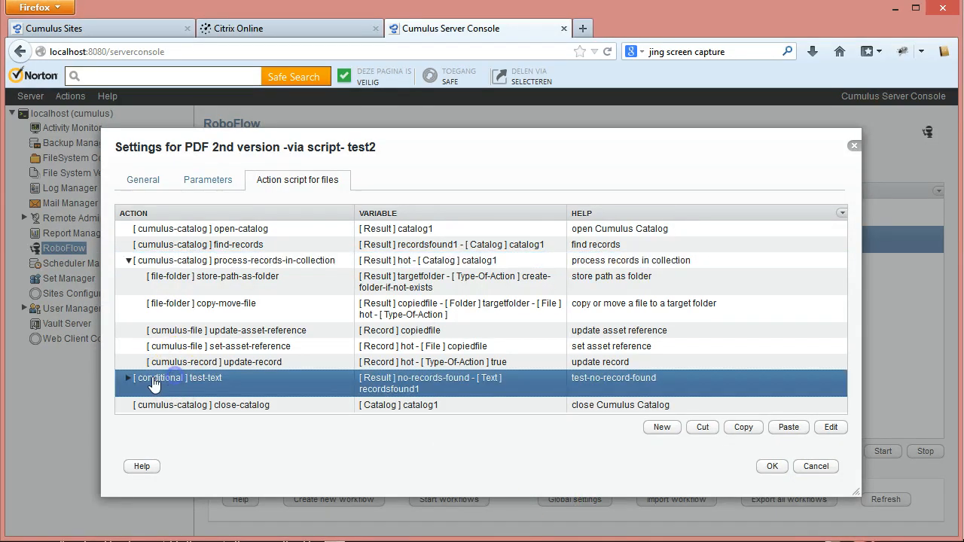
pyautogui.click(127, 375)
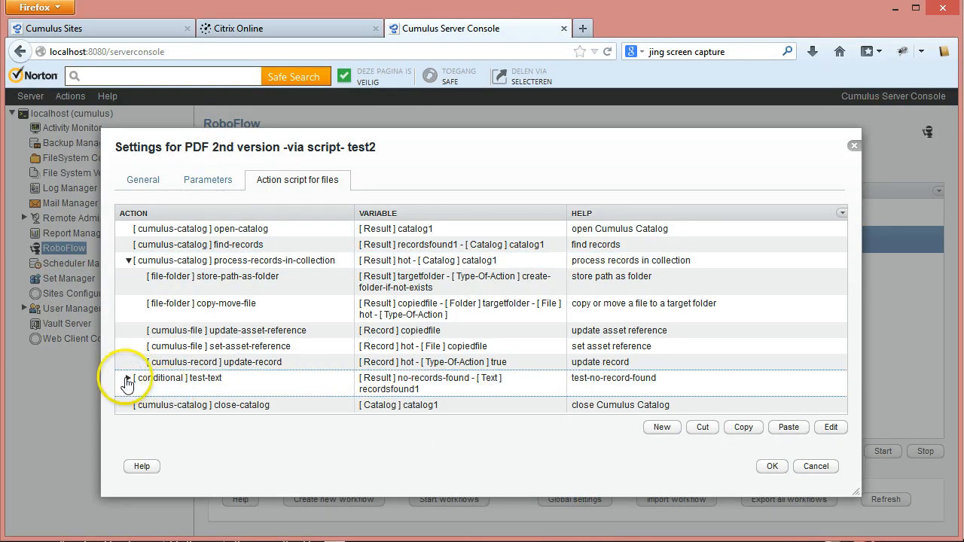
pyautogui.click(126, 381)
pyautogui.moveTo(840, 286); pyautogui.dragTo(847, 352)
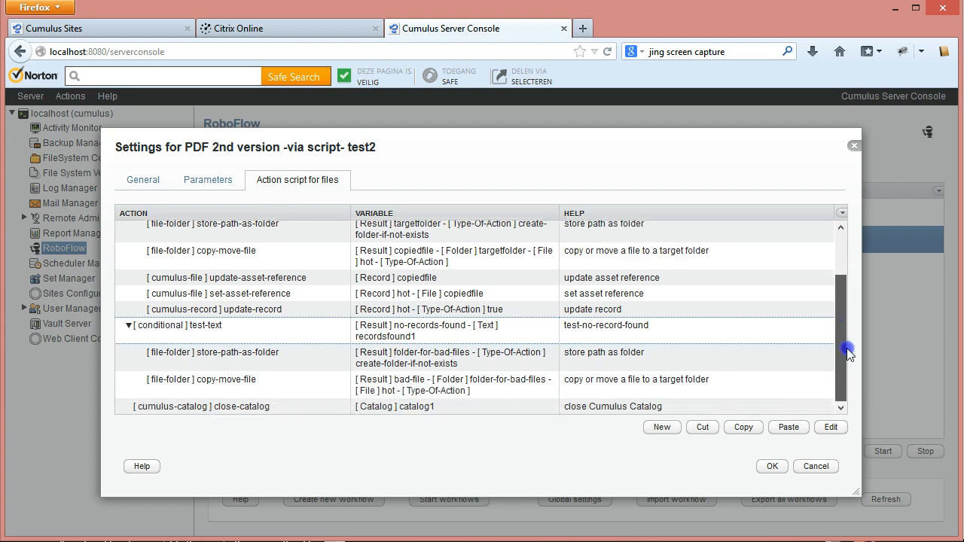
pyautogui.click(128, 329)
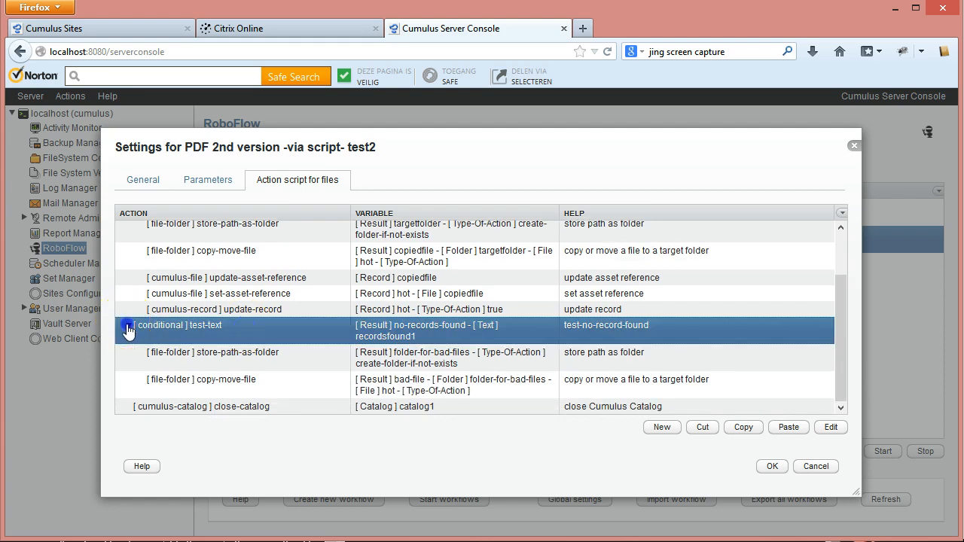
pyautogui.click(128, 329)
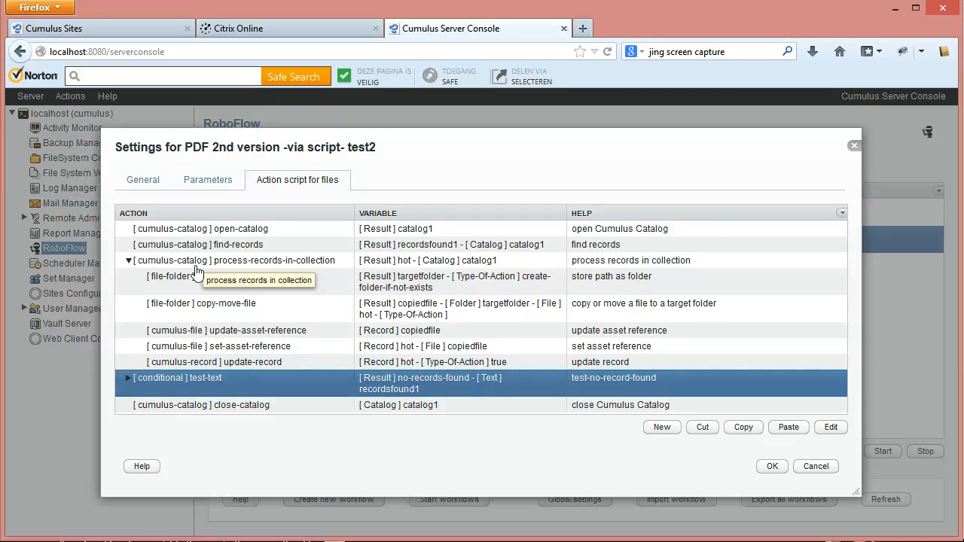
pyautogui.click(128, 380)
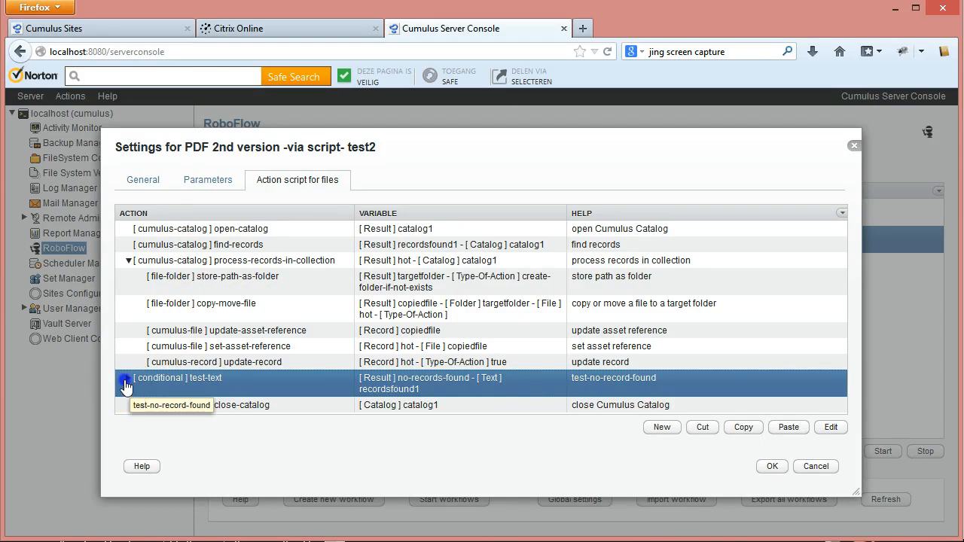
pyautogui.click(129, 379)
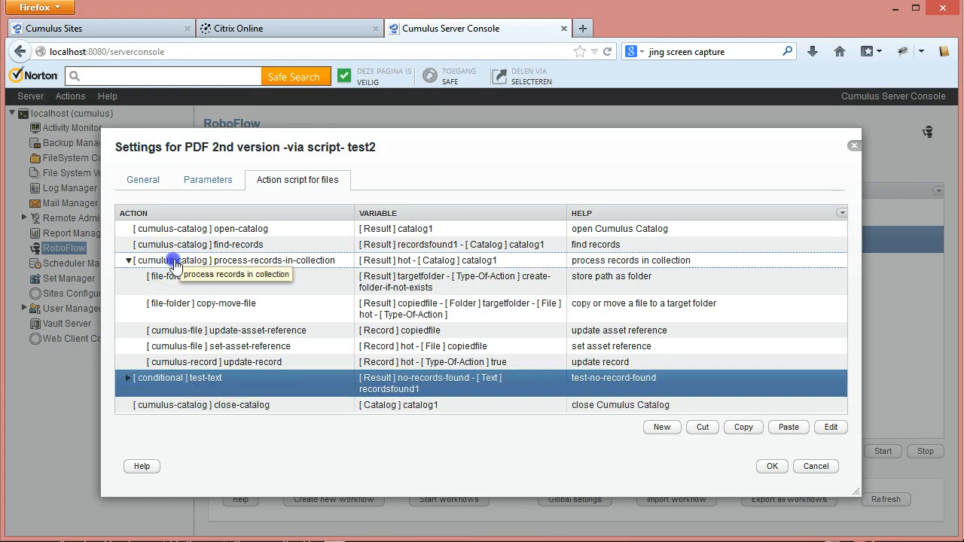
pyautogui.click(147, 260)
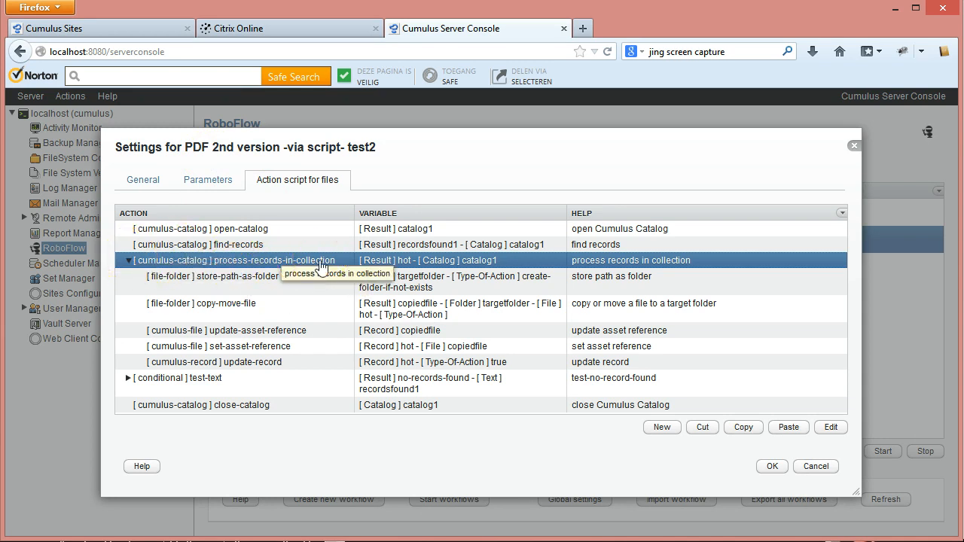
pyautogui.click(128, 260)
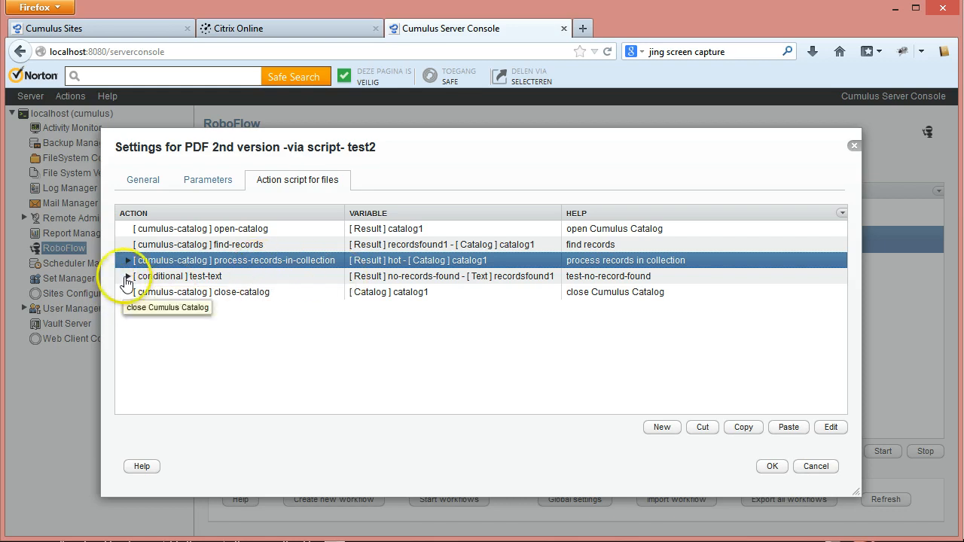
# Examine the store-path-as-folder and copy-move-file actions nested under the test-text conditional.
pyautogui.click(126, 277)
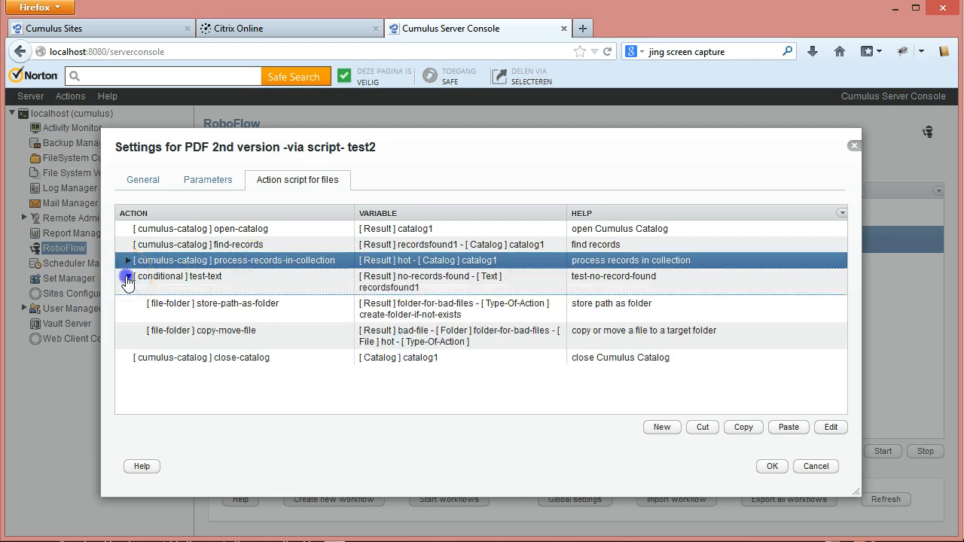
pyautogui.click(127, 277)
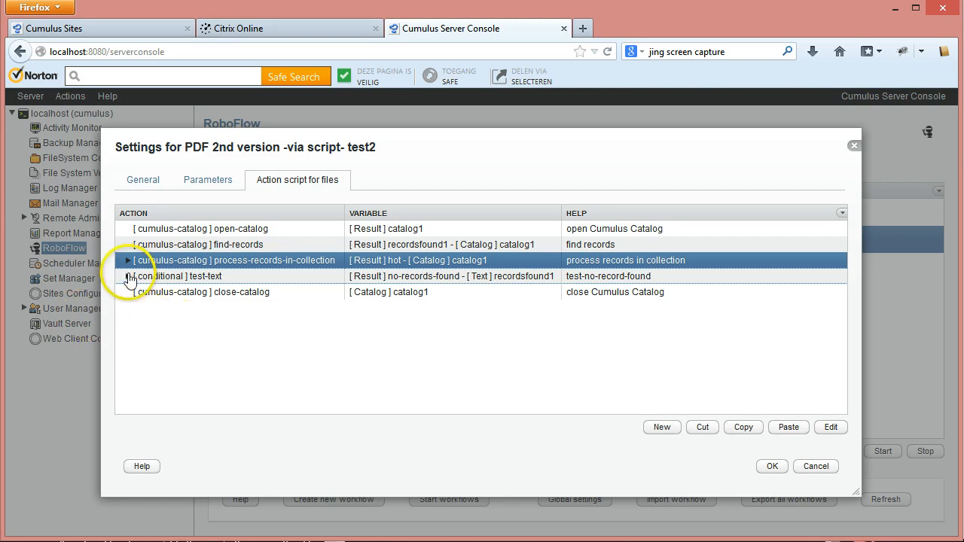
pyautogui.click(128, 277)
pyautogui.click(192, 305)
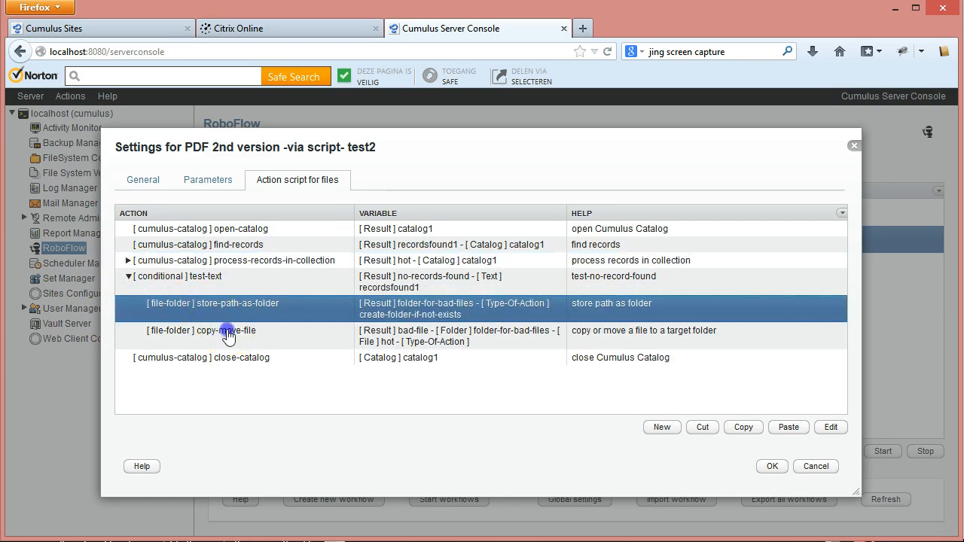
pyautogui.click(227, 335)
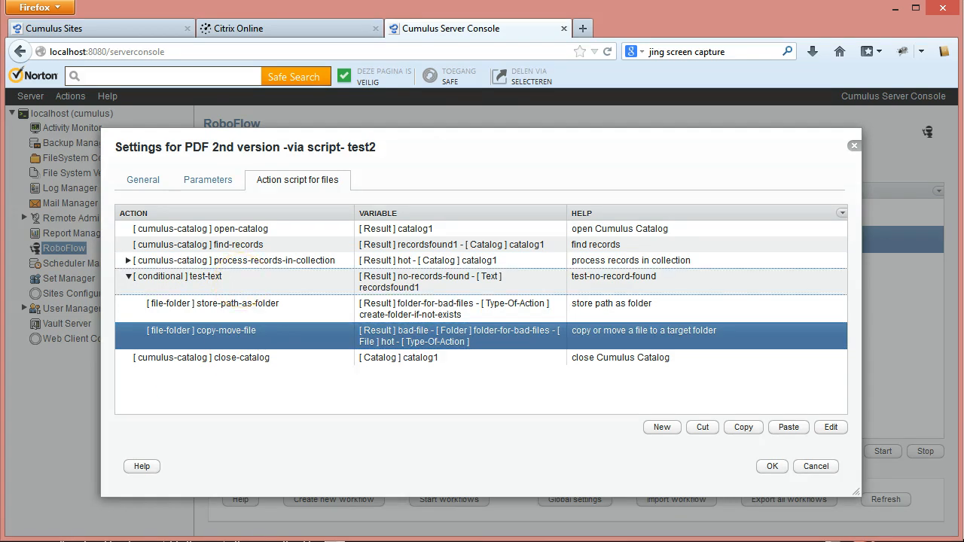
pyautogui.click(241, 281)
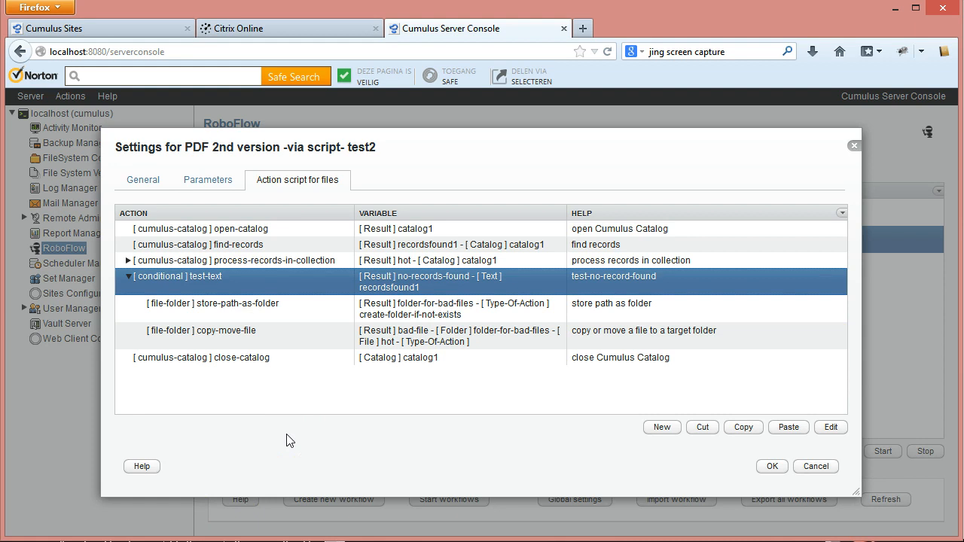
pyautogui.click(129, 277)
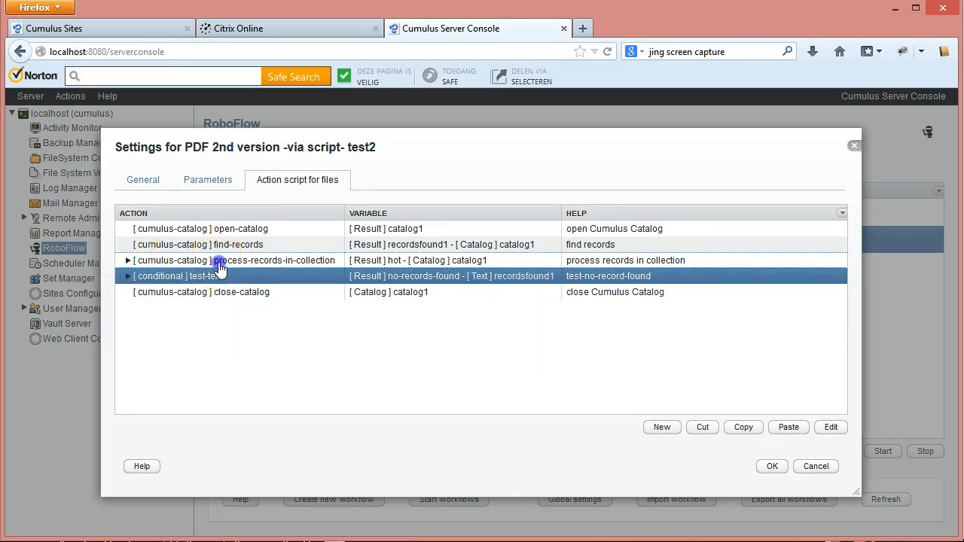
# Open the settings of the store-path-as-folder action under process-records-in-collection and inspect its Path-Of-Folder expression.
pyautogui.click(137, 261)
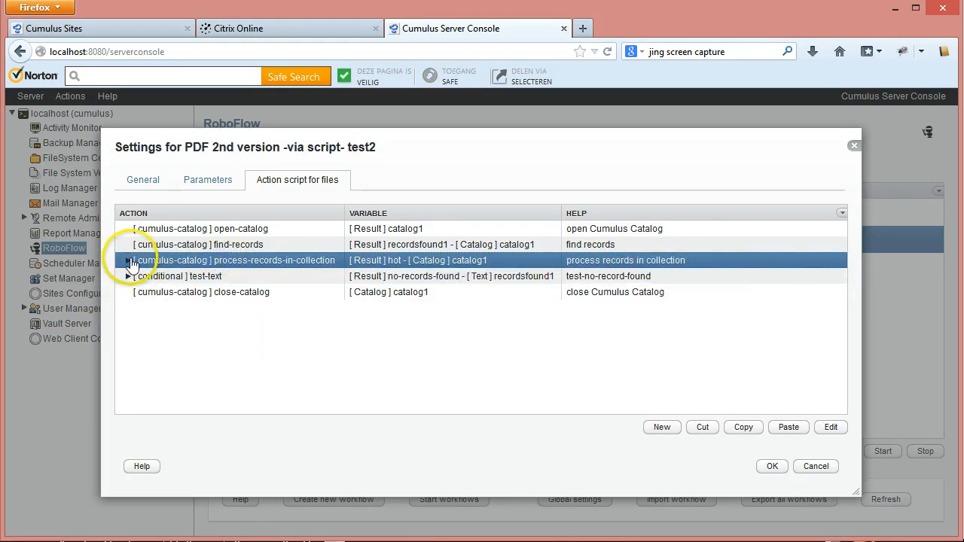
pyautogui.click(203, 281)
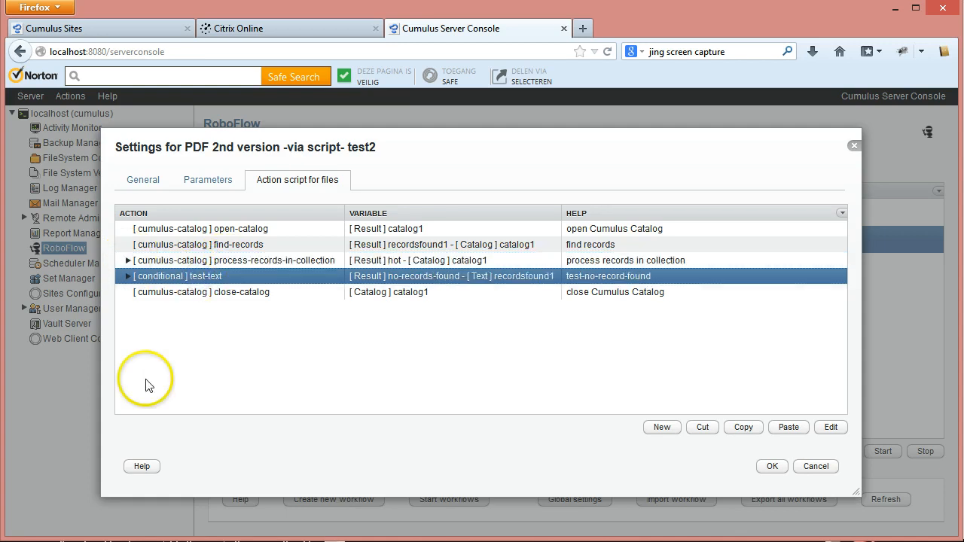
pyautogui.click(128, 261)
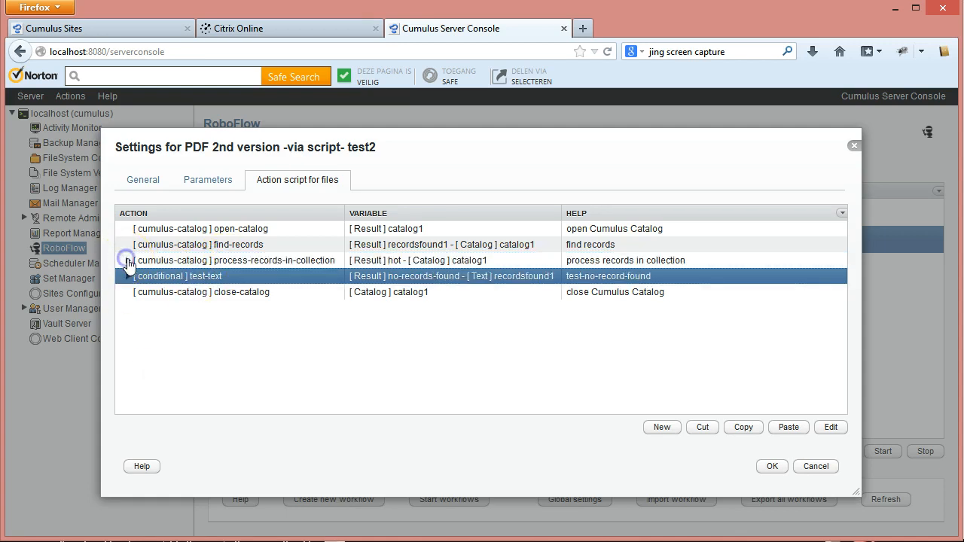
pyautogui.moveTo(200, 279); pyautogui.dragTo(194, 413)
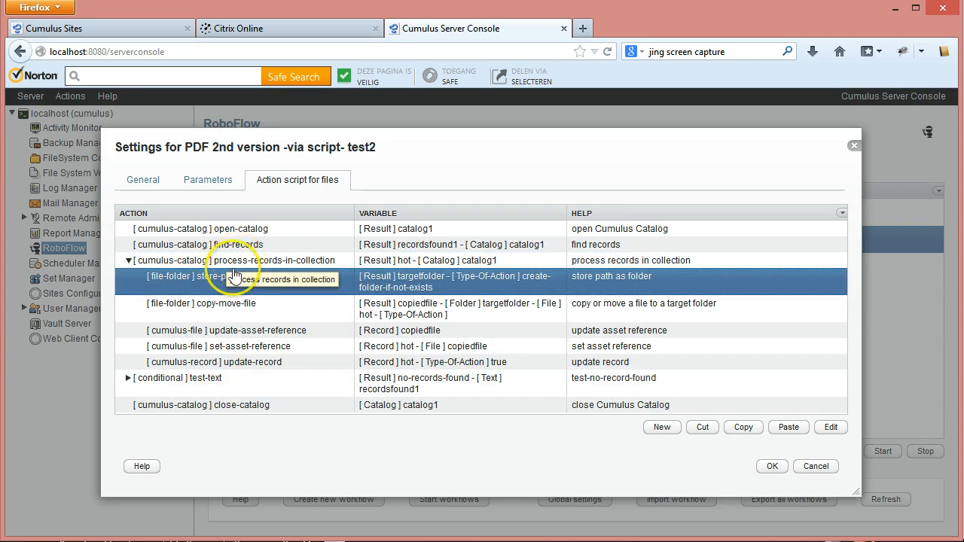
pyautogui.click(662, 427)
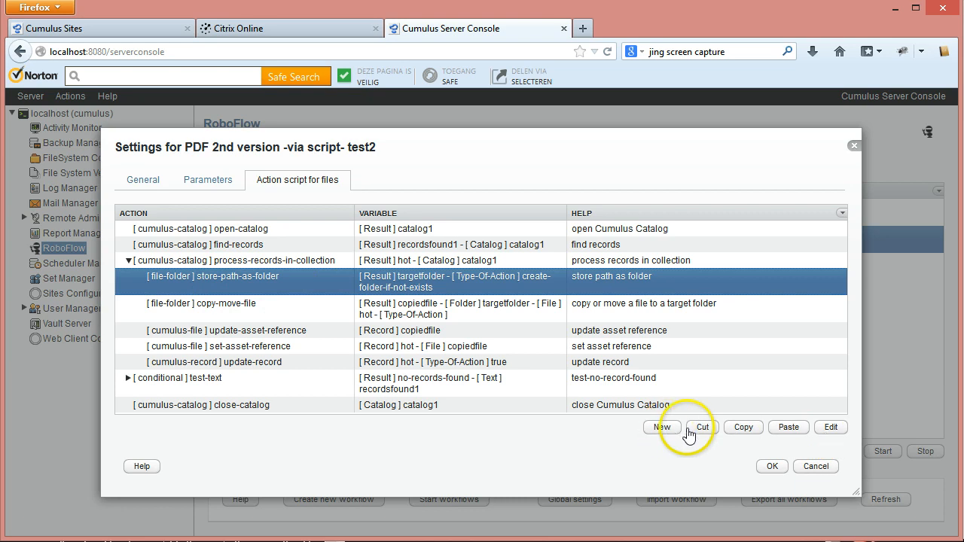
pyautogui.click(828, 427)
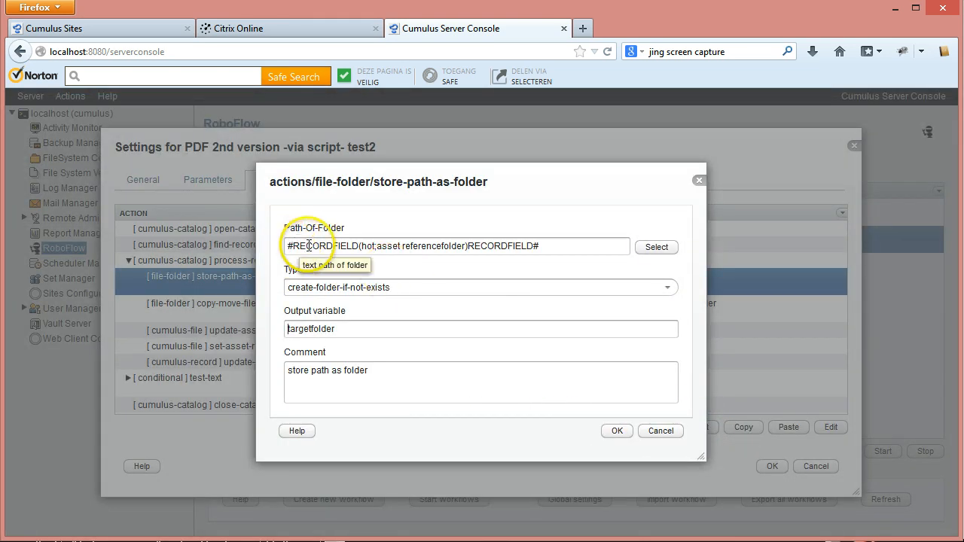
pyautogui.click(379, 245)
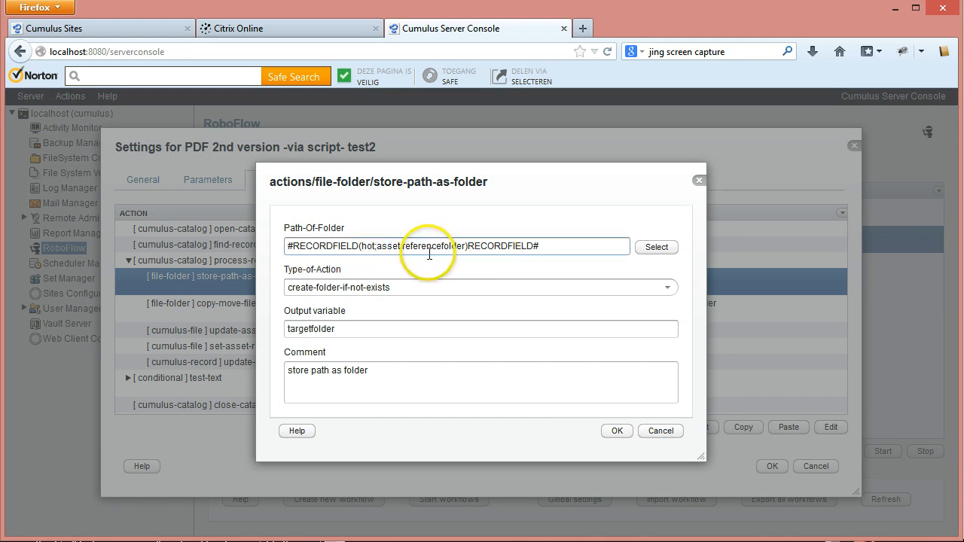
# Capitalise the record field name in the Path-Of-Folder expression as "Asset Referencefolder" and confirm the store-path-as-folder settings.
pyautogui.press('Delete')
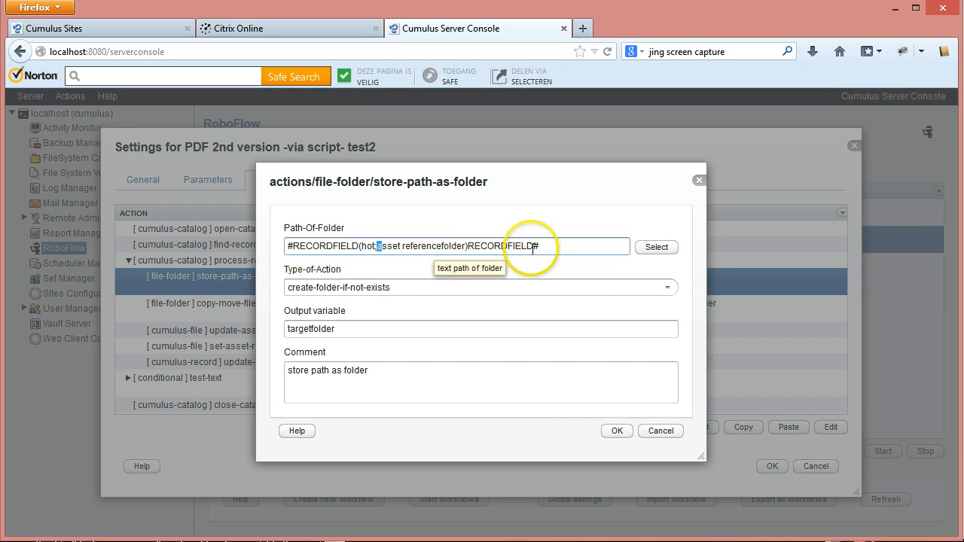
pyautogui.write('A')
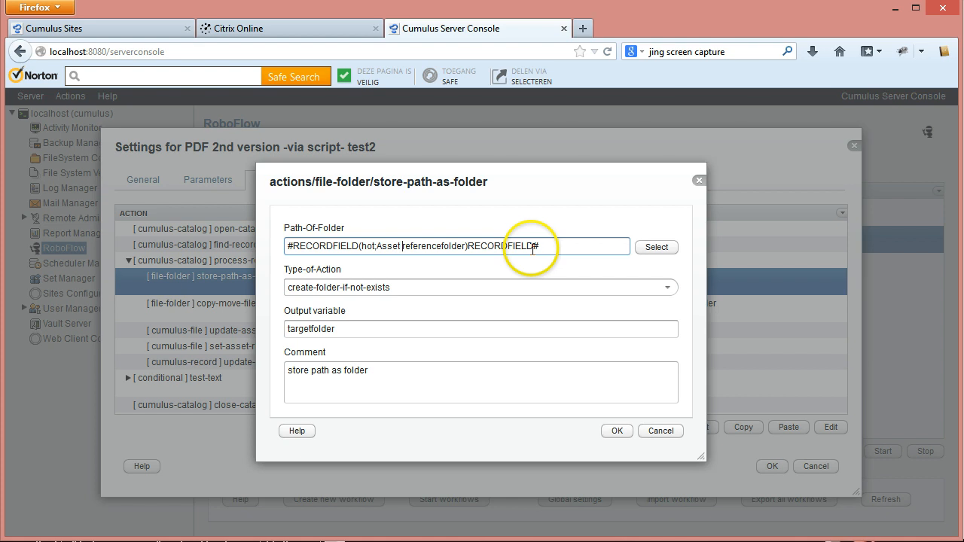
pyautogui.write('R')
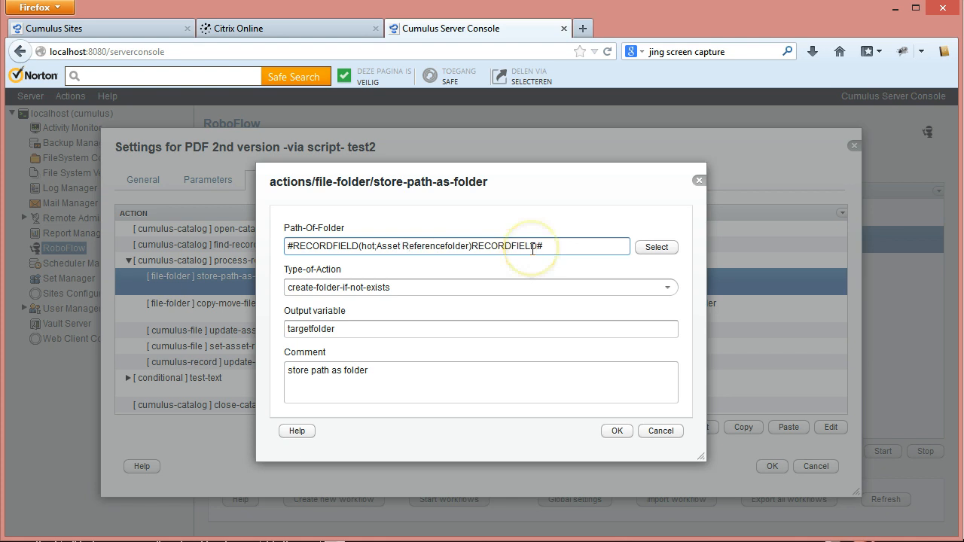
pyautogui.click(445, 246)
pyautogui.moveTo(445, 246); pyautogui.dragTo(470, 246)
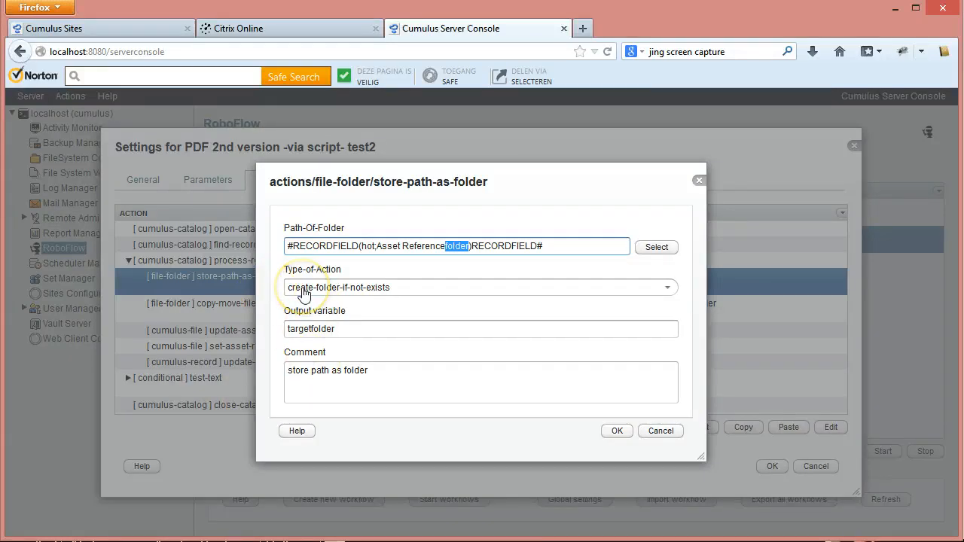
pyautogui.click(350, 292)
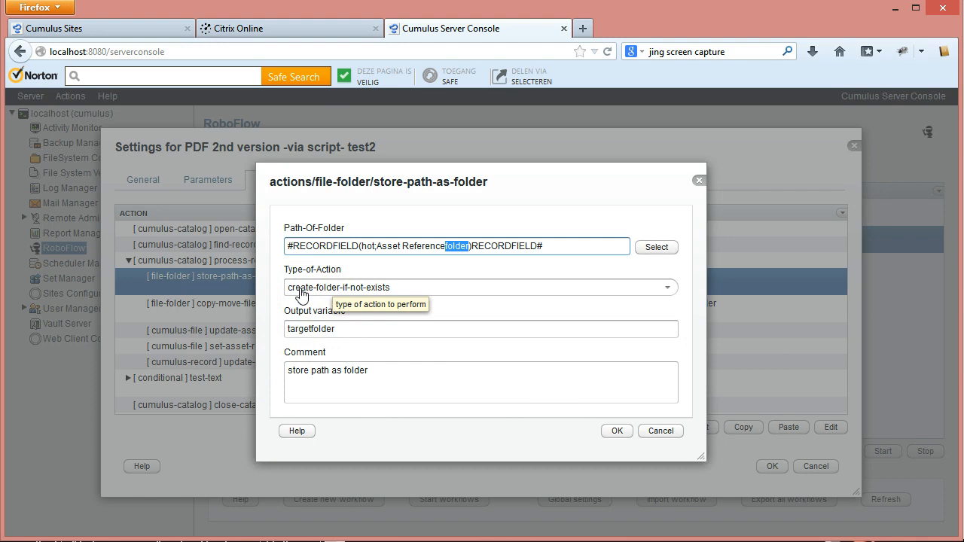
pyautogui.click(618, 433)
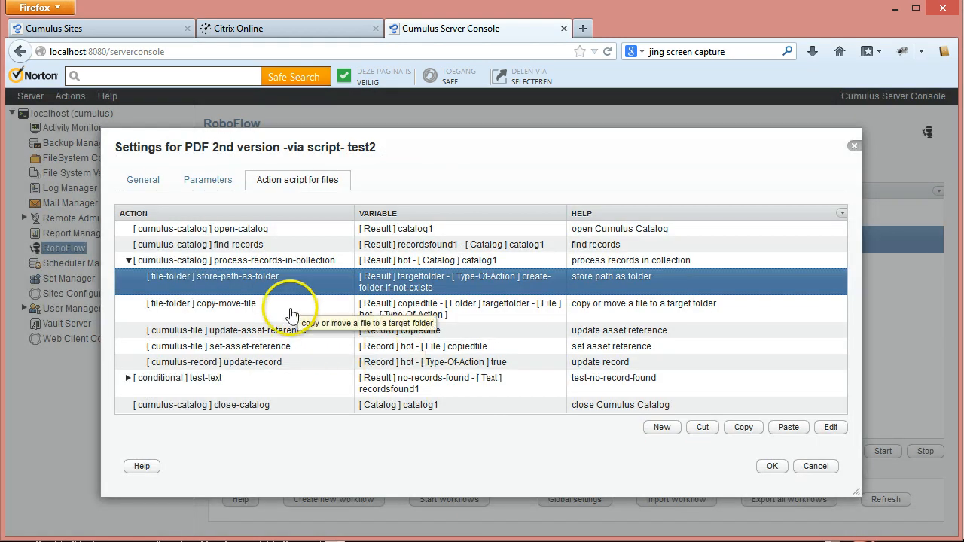
# Open the settings of the copy-move-file action under process-records-in-collection and inspect the available file variables and folder tags.
pyautogui.click(292, 315)
pyautogui.click(832, 427)
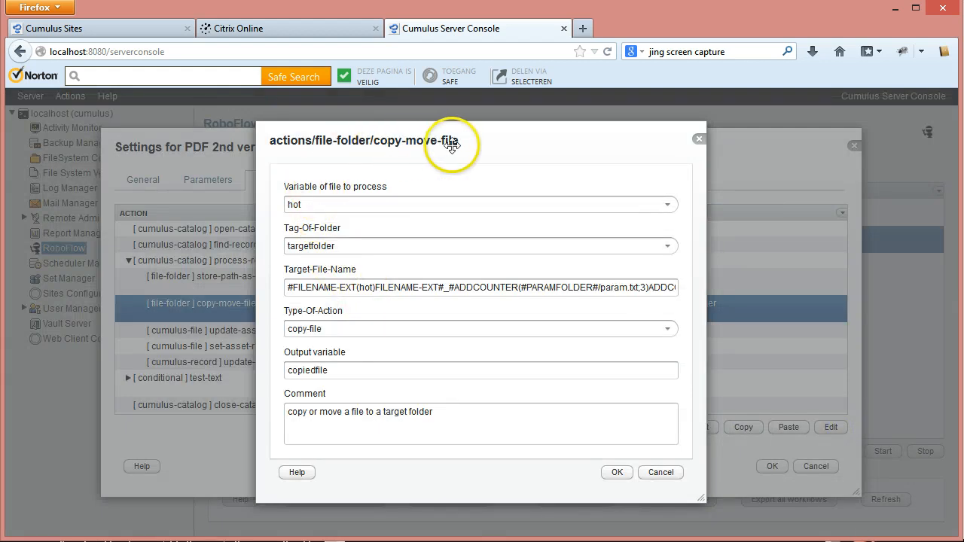
pyautogui.moveTo(280, 198)
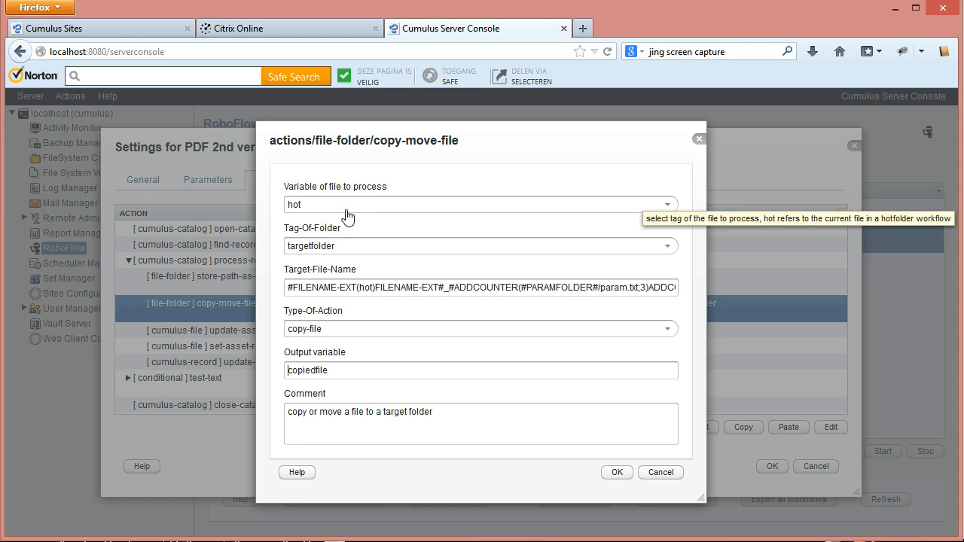
pyautogui.click(667, 205)
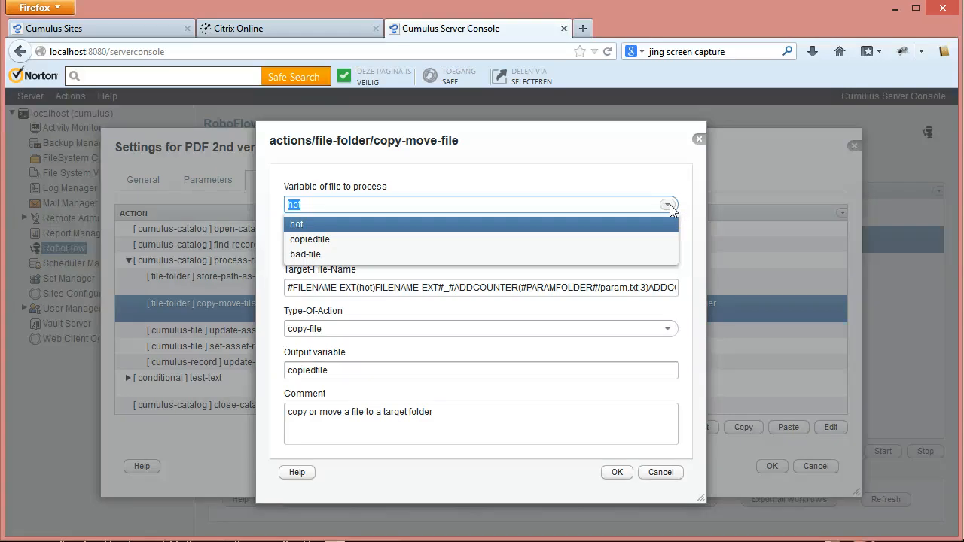
pyautogui.click(608, 190)
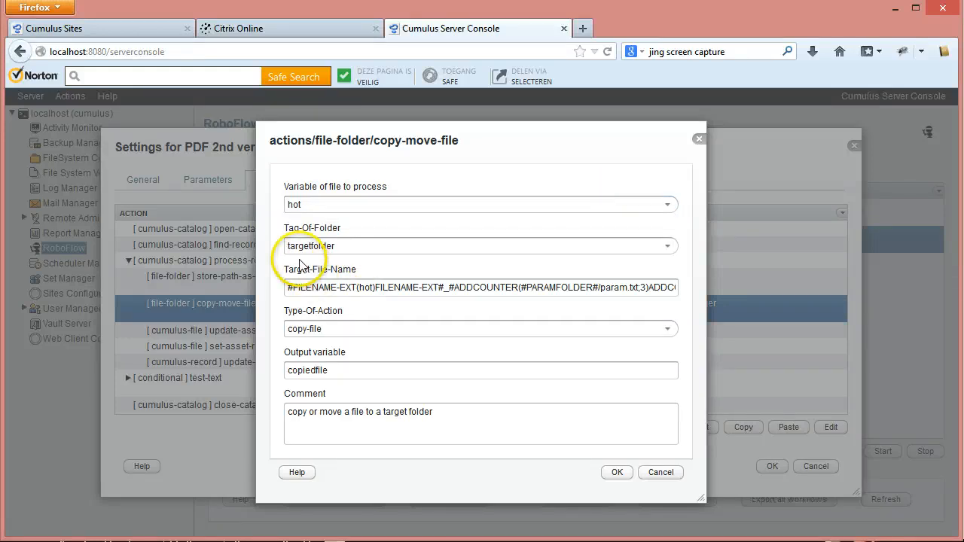
pyautogui.click(668, 247)
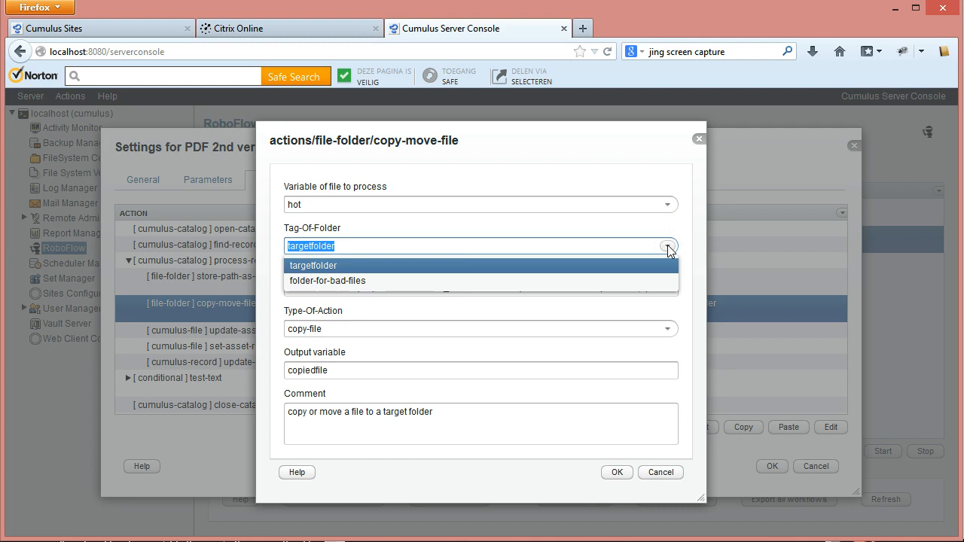
pyautogui.click(667, 247)
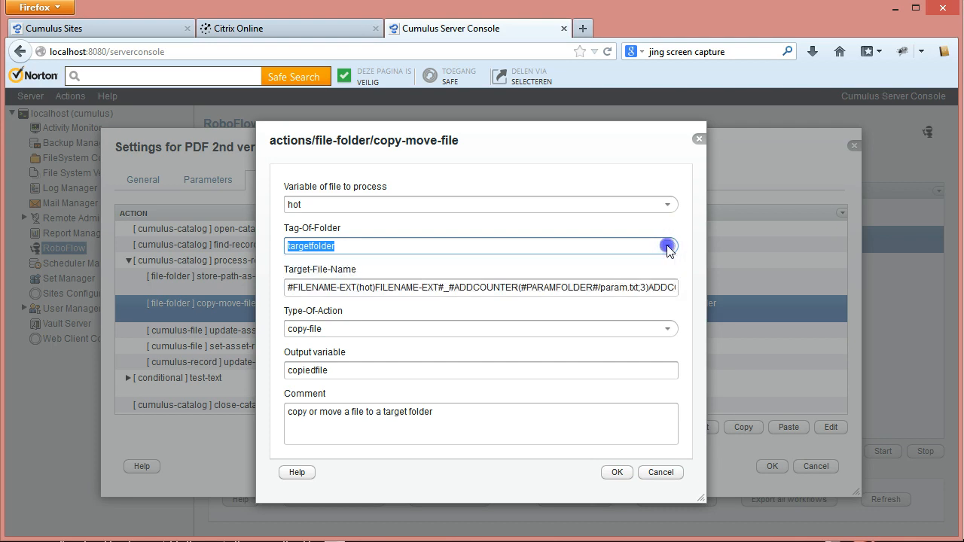
pyautogui.click(667, 247)
pyautogui.click(667, 247)
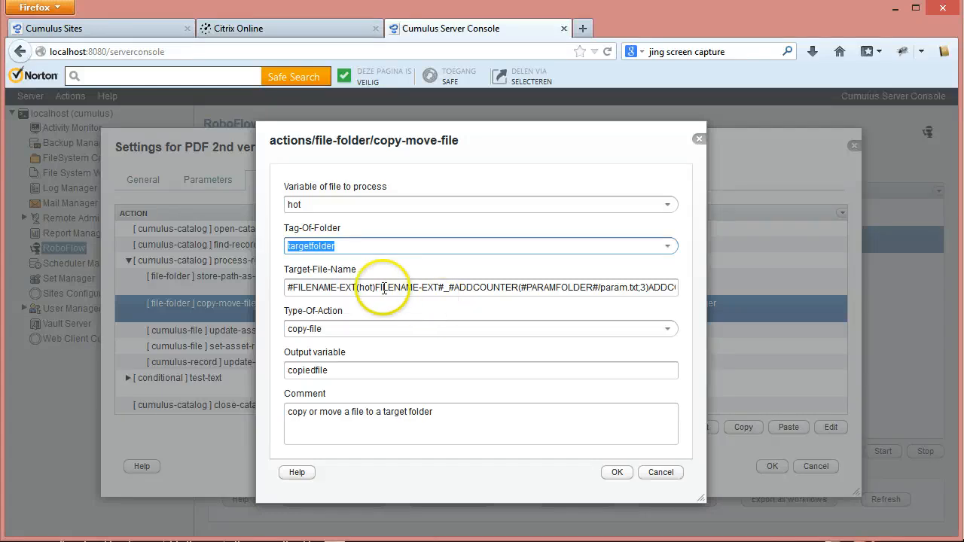
# Read through the full Target-File-Name expression of the copy-move-file action, from the file name and counter parts to the date format and file extension.
pyautogui.click(324, 289)
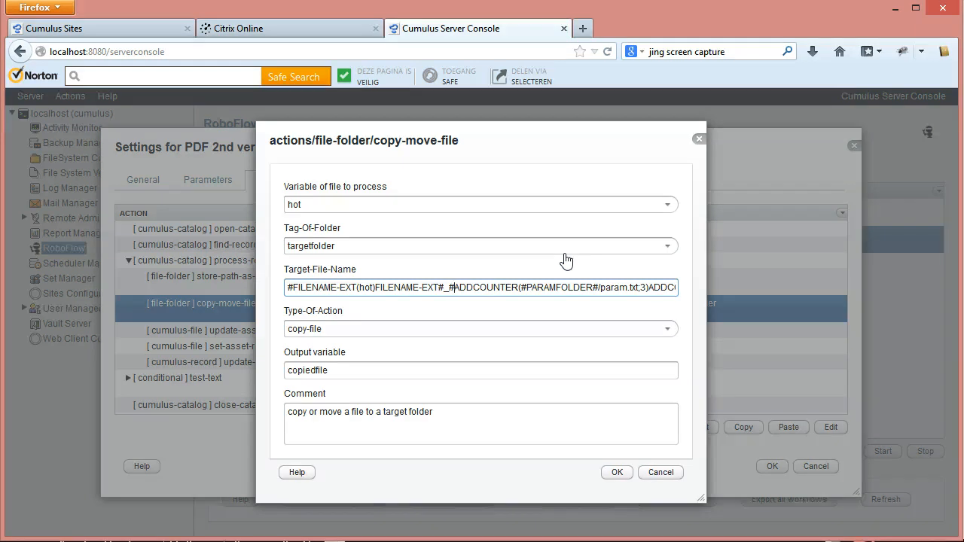
pyautogui.press('Right')
pyautogui.press('Right')
pyautogui.press('Right')
pyautogui.press('Right')
pyautogui.press('Right')
pyautogui.press('Right')
pyautogui.press('Right')
pyautogui.press('Right')
pyautogui.press('Right')
pyautogui.press('Right')
pyautogui.press('Right')
pyautogui.press('Right')
pyautogui.press('Right')
pyautogui.press('Right')
pyautogui.press('Right')
pyautogui.press('Right')
pyautogui.press('Right')
pyautogui.press('Right')
pyautogui.press('Right')
pyautogui.press('Right')
pyautogui.press('Right')
pyautogui.press('Right')
pyautogui.press('Right')
pyautogui.press('Right')
pyautogui.press('Right')
pyautogui.press('Right')
pyautogui.press('Right')
pyautogui.press('Right')
pyautogui.press('Right')
pyautogui.press('Right')
pyautogui.press('Right')
pyautogui.press('Right')
pyautogui.press('Right')
pyautogui.press('Right')
pyautogui.press('Right')
pyautogui.press('Right')
pyautogui.press('Right')
pyautogui.press('Right')
pyautogui.press('Right')
pyautogui.press('Right')
pyautogui.press('Right')
pyautogui.press('Right')
pyautogui.press('Right')
pyautogui.press('Right')
pyautogui.press('Right')
pyautogui.press('Right')
pyautogui.press('Right')
pyautogui.press('Right')
pyautogui.press('Right')
pyautogui.press('Right')
pyautogui.press('Right')
pyautogui.press('Right')
pyautogui.press('Right')
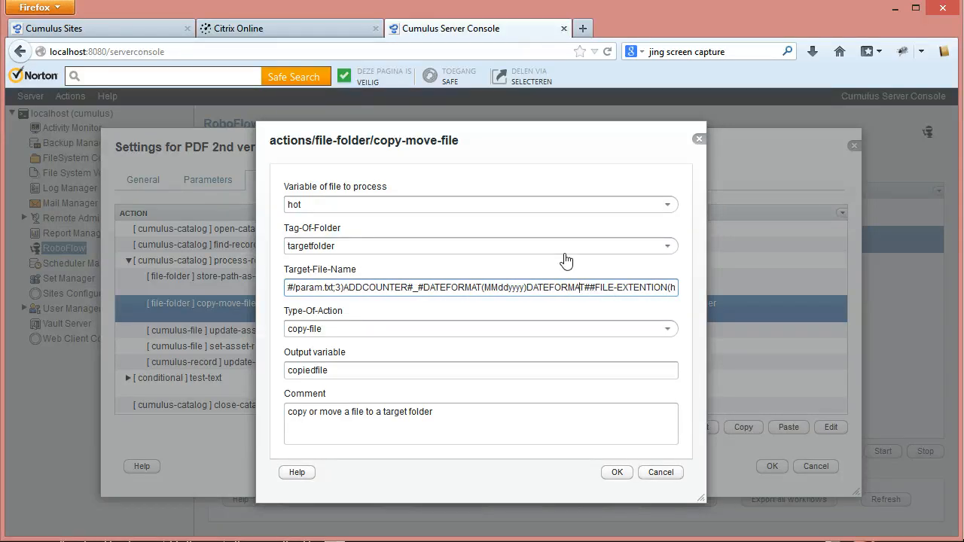
pyautogui.press('Left')
pyautogui.press('Left')
pyautogui.press('Left')
pyautogui.press('Left')
pyautogui.press('Left')
pyautogui.press('Left')
pyautogui.press('Left')
pyautogui.press('Left')
pyautogui.press('Left')
pyautogui.press('Left')
pyautogui.press('Left')
pyautogui.press('Left')
pyautogui.press('Left')
pyautogui.press('Left')
pyautogui.press('Left')
pyautogui.press('Left')
pyautogui.press('Right')
pyautogui.press('Right')
pyautogui.press('Right')
pyautogui.press('Right')
pyautogui.press('Right')
pyautogui.press('Right')
pyautogui.press('Right')
pyautogui.press('Right')
pyautogui.press('Right')
pyautogui.press('Right')
pyautogui.press('Right')
pyautogui.press('Right')
pyautogui.press('Right')
pyautogui.press('Right')
pyautogui.press('Right')
pyautogui.press('Right')
pyautogui.press('Right')
pyautogui.press('Right')
pyautogui.press('Right')
pyautogui.press('Right')
pyautogui.press('Right')
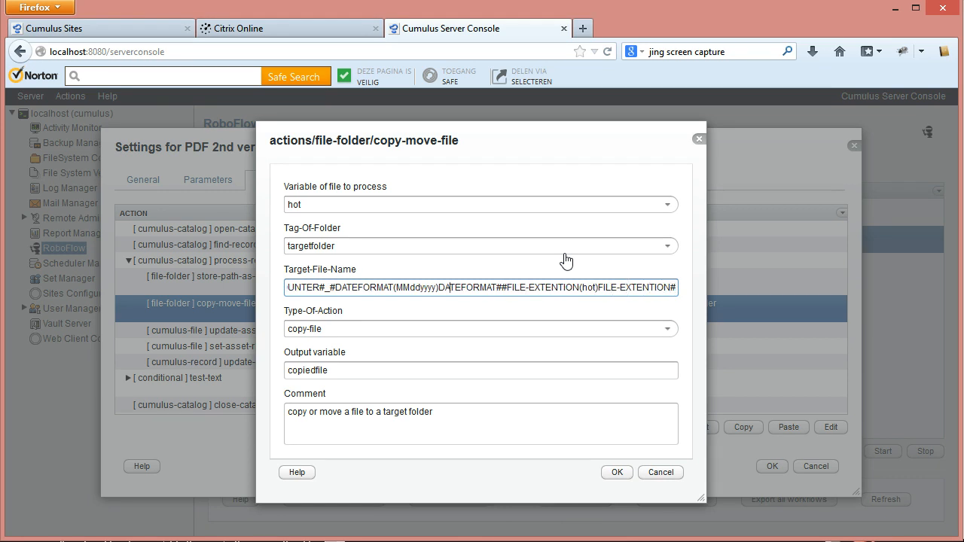
pyautogui.press('Left')
pyautogui.press('Left')
pyautogui.press('Left')
pyautogui.press('Left')
pyautogui.press('Left')
pyautogui.press('Left')
pyautogui.press('Left')
pyautogui.press('Left')
pyautogui.press('Left')
pyautogui.press('Left')
pyautogui.press('Left')
pyautogui.press('Left')
pyautogui.press('Left')
pyautogui.press('Left')
pyautogui.press('Left')
pyautogui.press('Left')
pyautogui.press('Left')
pyautogui.press('Left')
pyautogui.press('Left')
pyautogui.press('Left')
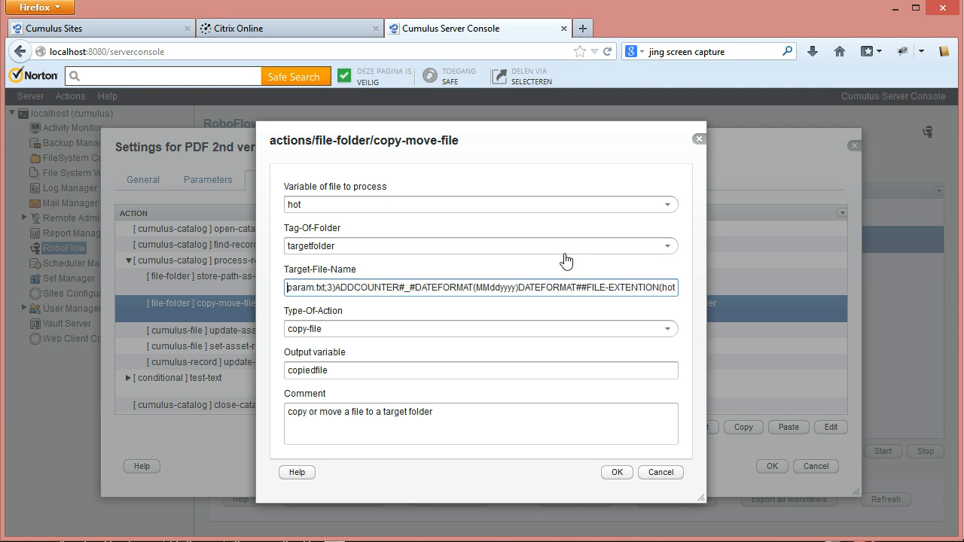
pyautogui.press('Left')
pyautogui.press('Left')
pyautogui.press('Left')
pyautogui.press('Left')
pyautogui.press('Left')
pyautogui.press('Left')
pyautogui.press('Left')
pyautogui.press('Left')
pyautogui.press('Left')
pyautogui.press('Left')
pyautogui.press('Left')
pyautogui.press('Left')
pyautogui.press('Left')
pyautogui.press('Left')
pyautogui.press('Left')
pyautogui.press('Left')
pyautogui.press('Left')
pyautogui.press('Left')
pyautogui.press('Left')
pyautogui.press('Left')
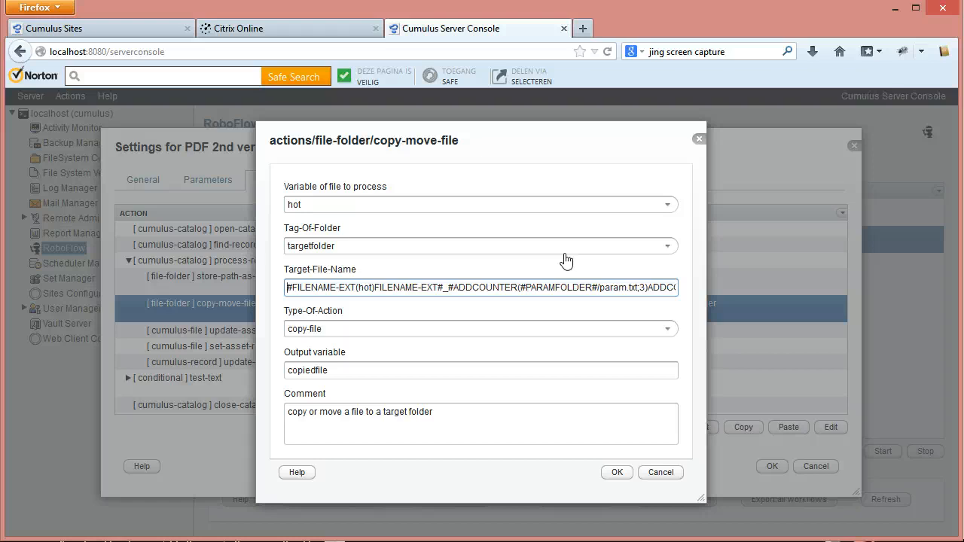
# Examine the opening and closing FILENAME-EXT tags around the hot variable in the copy-move-file action's Target-File-Name expression.
pyautogui.hotkey('shift', 'Right')
pyautogui.hotkey('shift', 'Left')
pyautogui.press('Right')
pyautogui.press('Right')
pyautogui.press('Right')
pyautogui.press('Right')
pyautogui.press('Right')
pyautogui.press('Right')
pyautogui.press('Right')
pyautogui.press('Right')
pyautogui.press('Right')
pyautogui.press('Right')
pyautogui.press('Right')
pyautogui.press('Right')
pyautogui.press('Right')
pyautogui.press('Right')
pyautogui.press('Right')
pyautogui.press('Right')
pyautogui.press('Right')
pyautogui.press('Right')
pyautogui.hotkey('shift', 'Left')
pyautogui.hotkey('shift', 'Left')
pyautogui.hotkey('shift', 'Left')
pyautogui.hotkey('shift', 'Left')
pyautogui.hotkey('shift', 'Left')
pyautogui.hotkey('shift', 'Left')
pyautogui.hotkey('shift', 'Left')
pyautogui.hotkey('shift', 'Left')
pyautogui.hotkey('shift', 'Left')
pyautogui.hotkey('shift', 'Left')
pyautogui.hotkey('shift', 'Left')
pyautogui.hotkey('shift', 'Left')
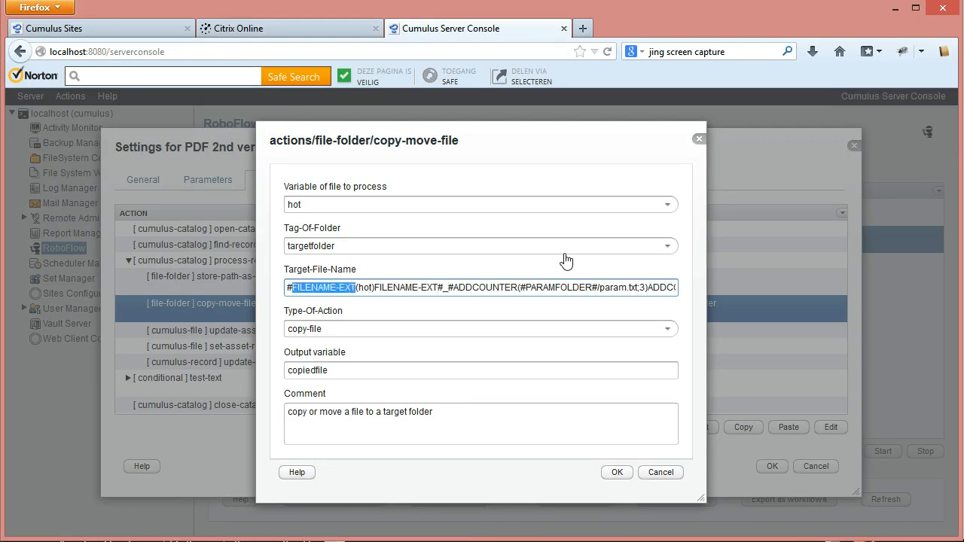
pyautogui.press('Right')
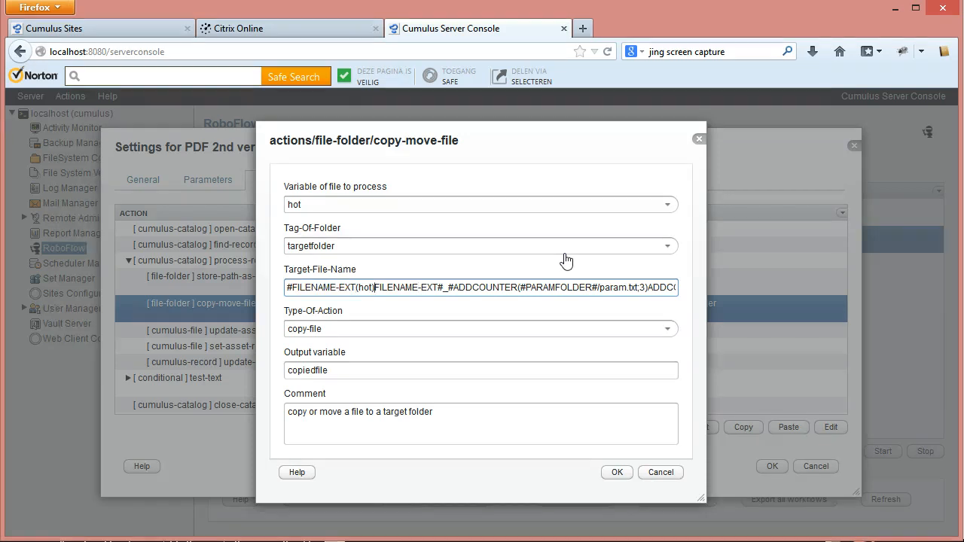
pyautogui.press('Left')
pyautogui.press('Left')
pyautogui.hotkey('shift', 'Right')
pyautogui.hotkey('shift', 'Right')
pyautogui.hotkey('shift', 'Right')
pyautogui.hotkey('shift', 'Right')
pyautogui.hotkey('shift', 'Right')
pyautogui.hotkey('shift', 'Right')
pyautogui.hotkey('shift', 'Right')
pyautogui.hotkey('shift', 'Right')
pyautogui.hotkey('shift', 'Right')
pyautogui.hotkey('shift', 'Right')
pyautogui.hotkey('shift', 'Right')
pyautogui.hotkey('shift', 'Right')
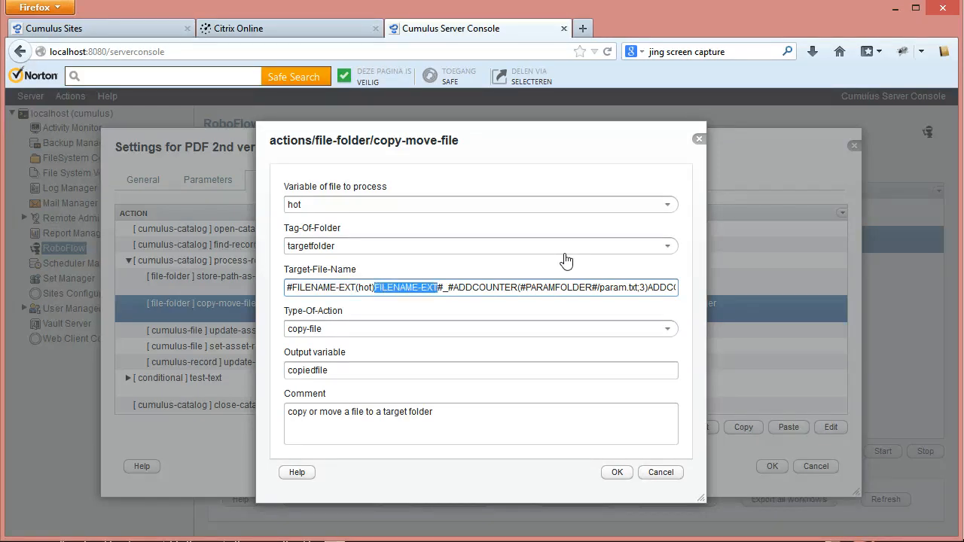
pyautogui.press('Left')
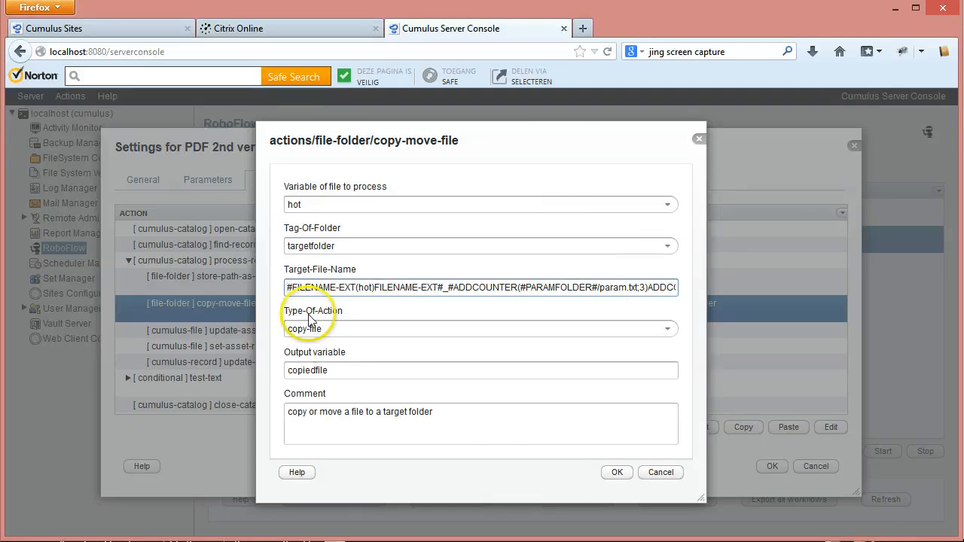
# Check the available Type-Of-Action options of the copy-move-file action and confirm its settings.
pyautogui.click(667, 329)
pyautogui.click(668, 329)
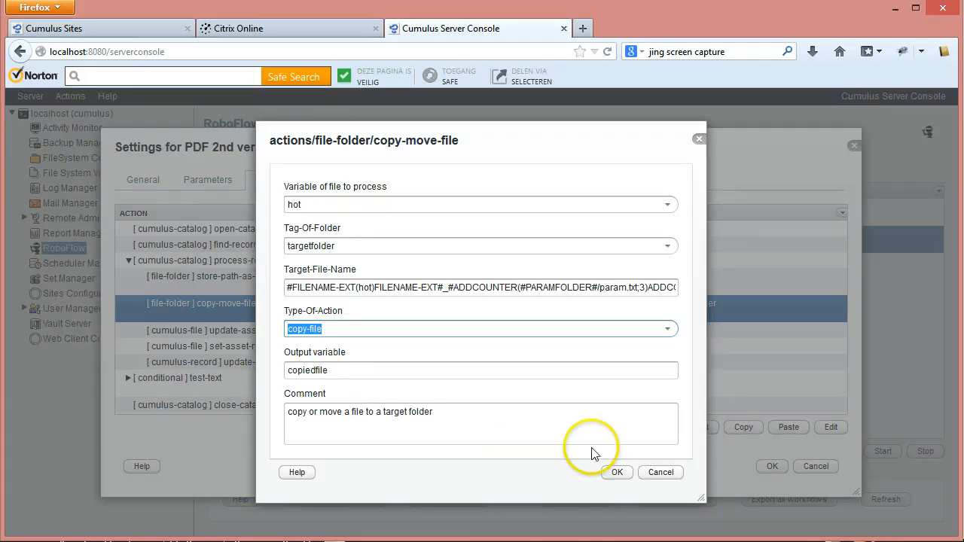
pyautogui.click(615, 473)
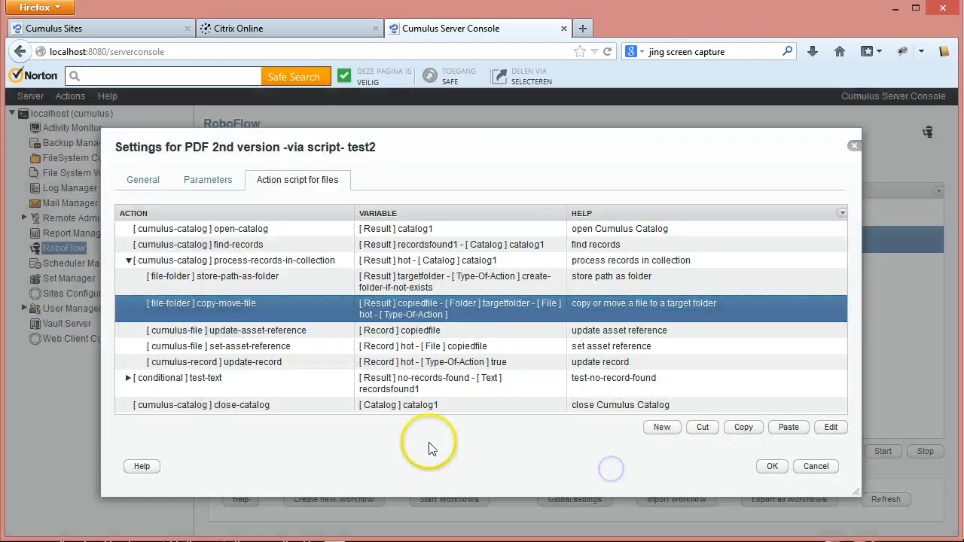
# Inspect the update-asset-reference action's settings without changing them and cut that action from process-records-in-collection.
pyautogui.click(271, 333)
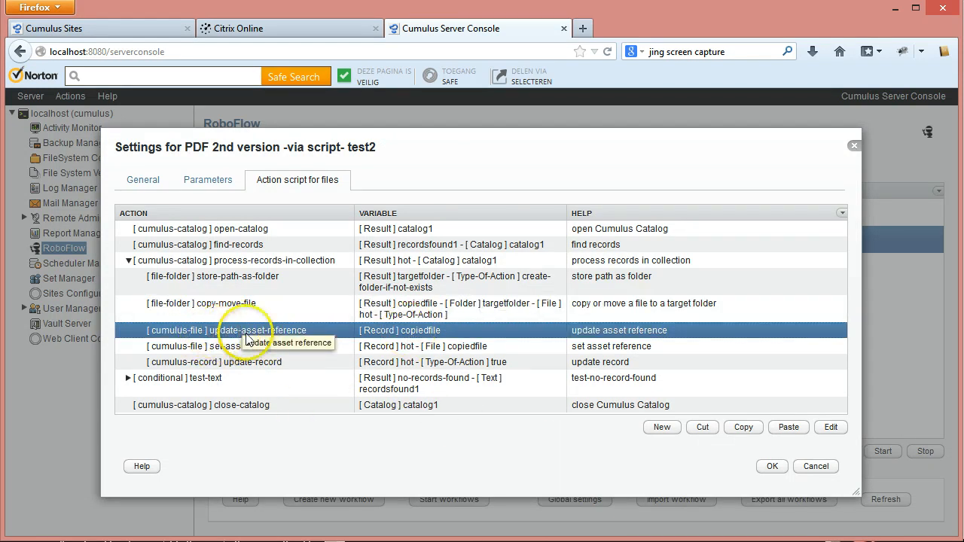
pyautogui.click(830, 427)
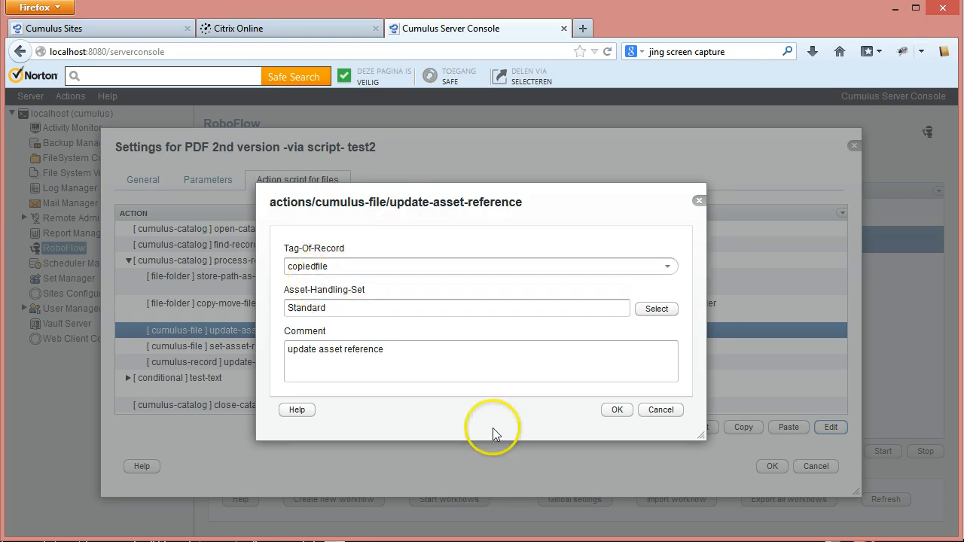
pyautogui.click(662, 410)
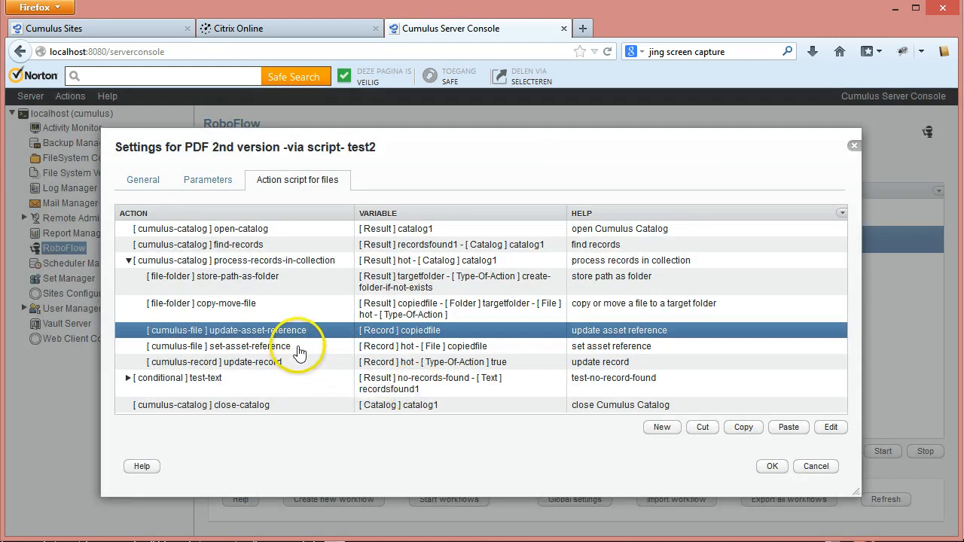
pyautogui.click(700, 427)
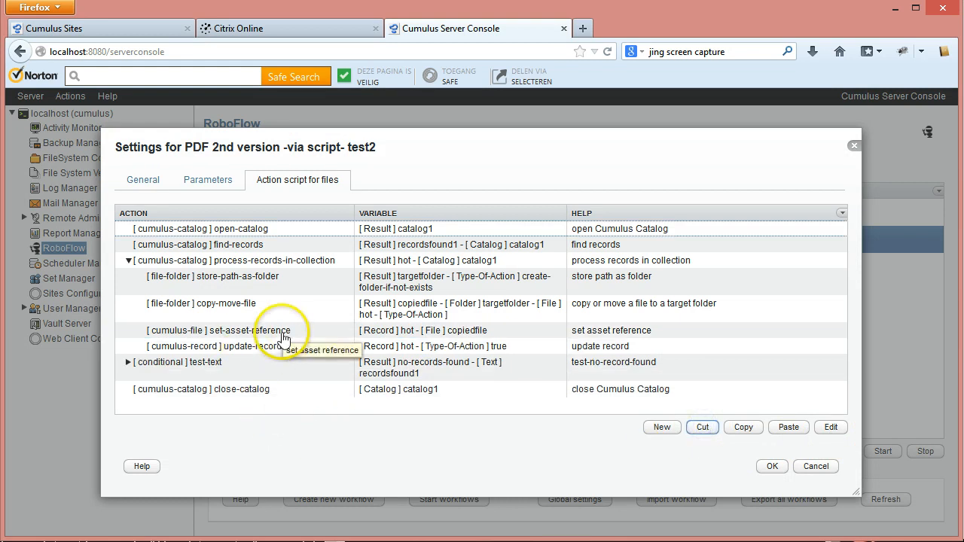
# Open the set-asset-reference action's settings, inspect the available Tag-Of-Record choices, and close them without changes.
pyautogui.click(282, 335)
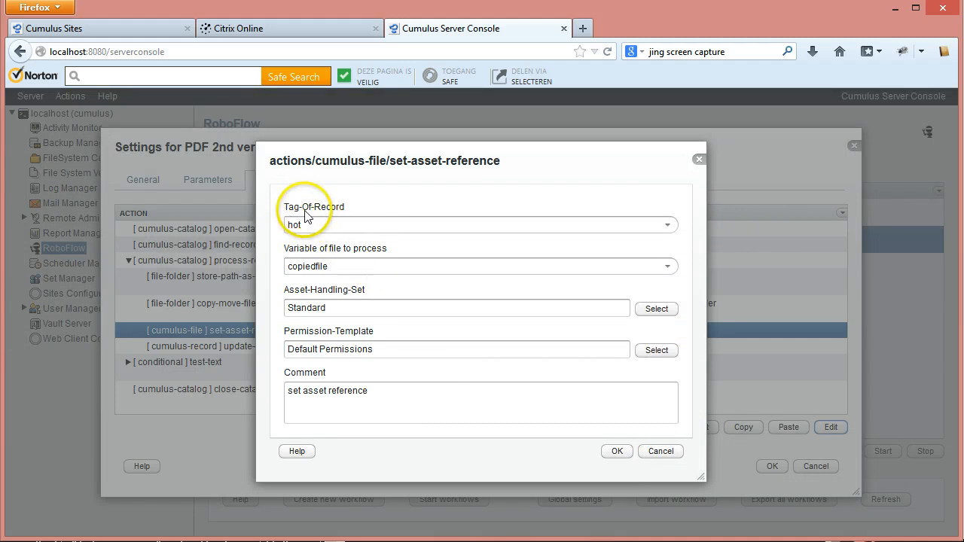
pyautogui.click(666, 225)
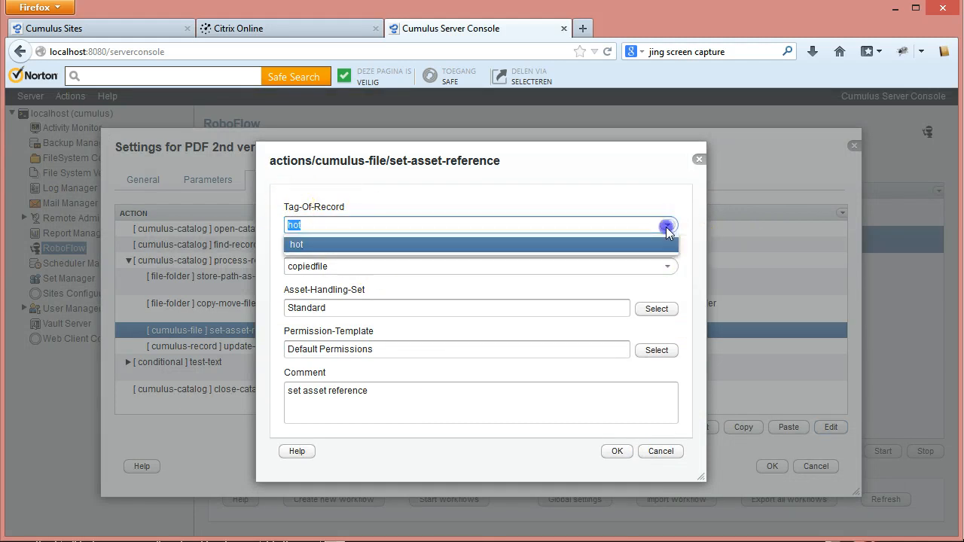
pyautogui.click(666, 225)
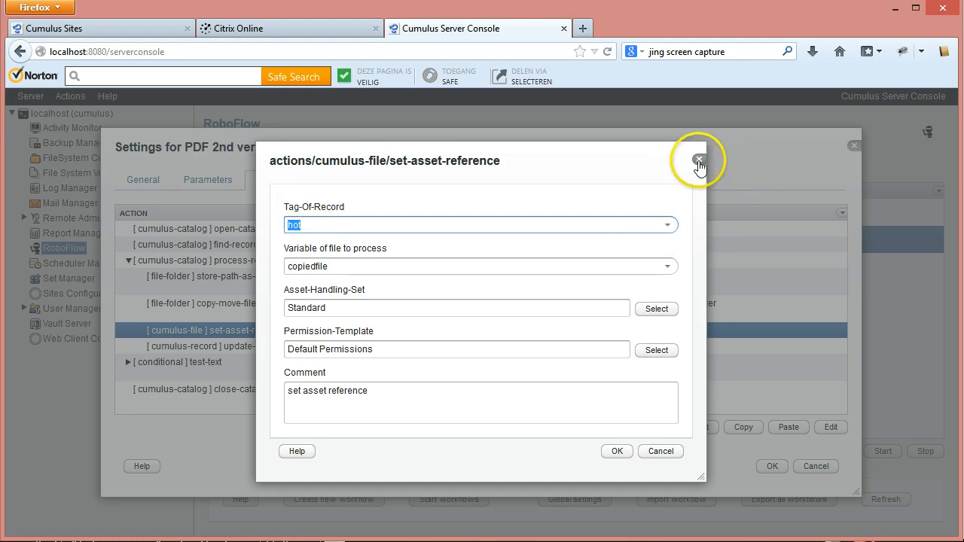
pyautogui.click(699, 159)
# Inspect the Output variable in the process-records-in-collection settings and cancel without changes.
pyautogui.click(222, 260)
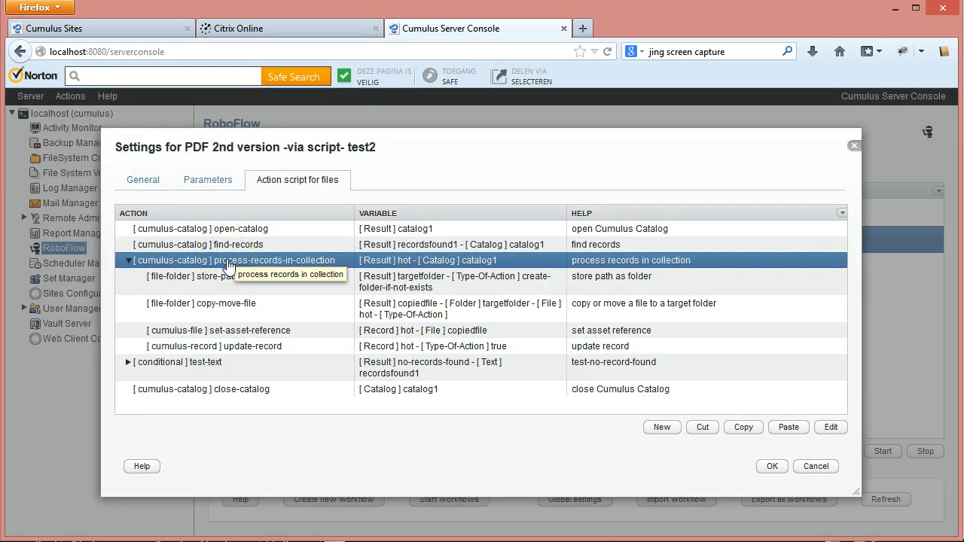
pyautogui.click(831, 428)
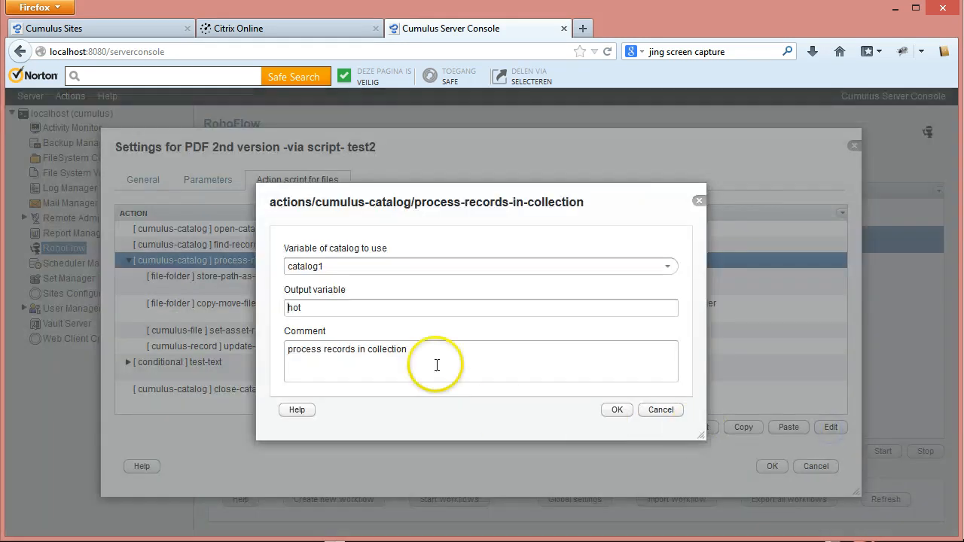
pyautogui.click(301, 306)
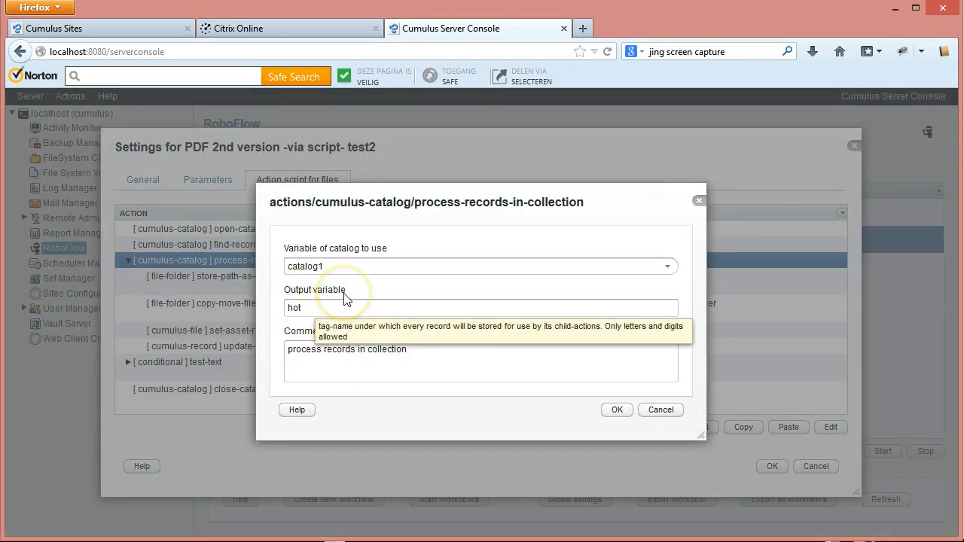
pyautogui.click(652, 412)
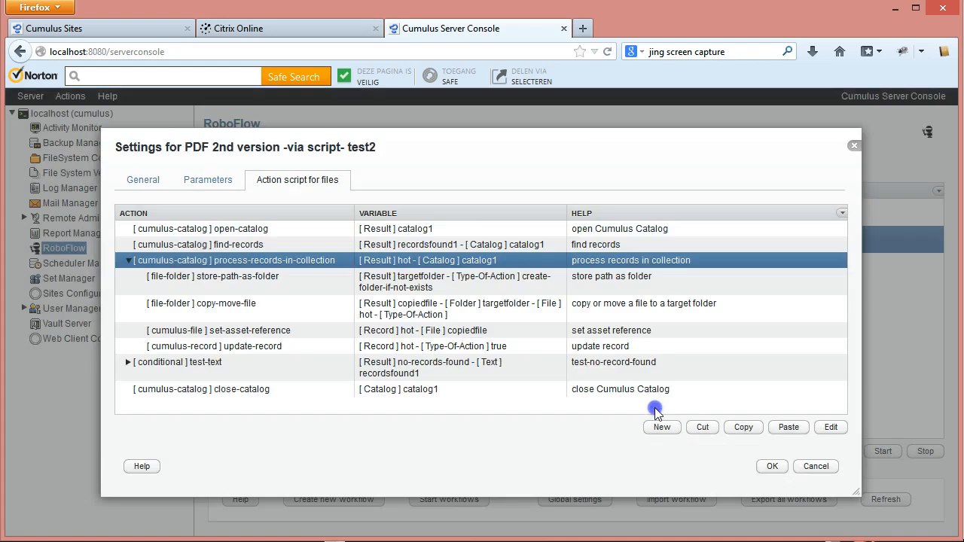
# Recheck which record tags the set-asset-reference action offers under Tag-Of-Record and cancel its settings.
pyautogui.click(256, 331)
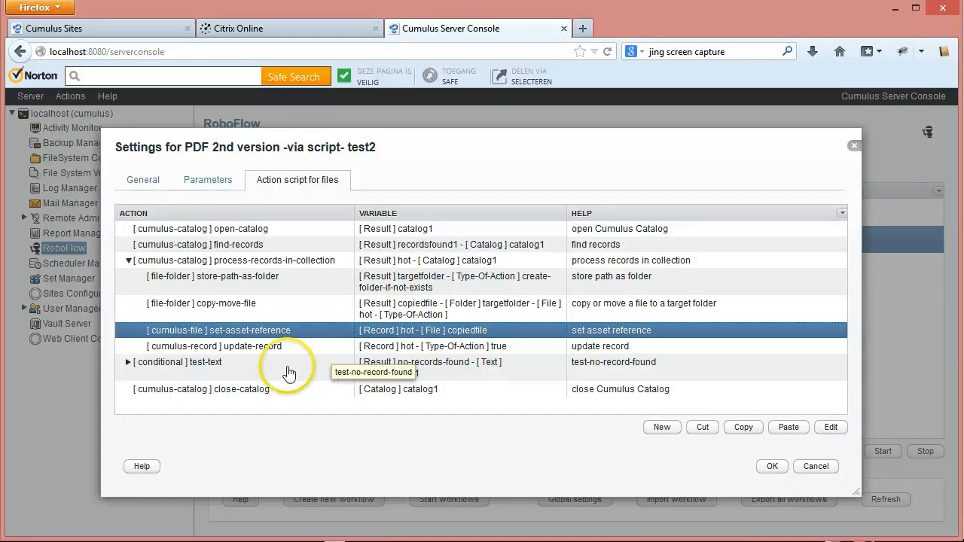
pyautogui.click(830, 427)
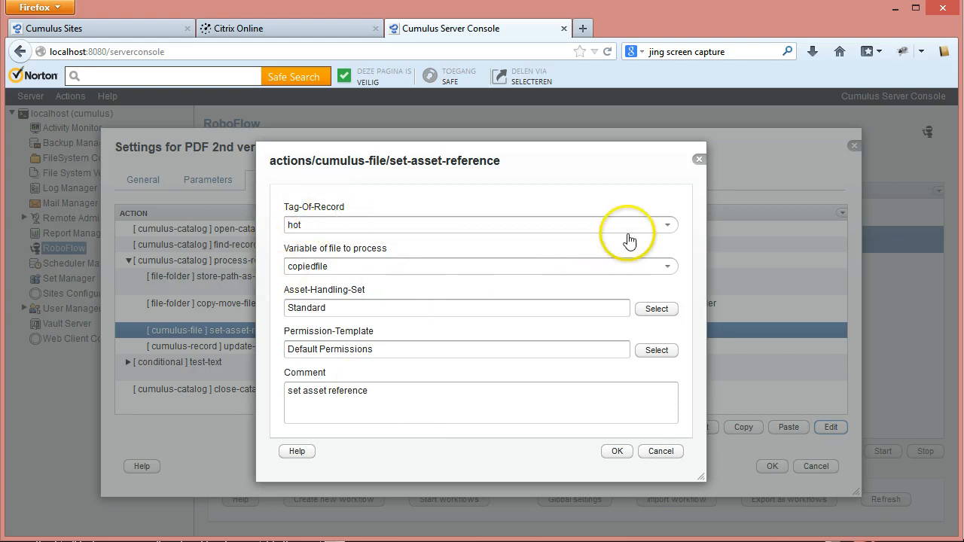
pyautogui.click(667, 225)
pyautogui.click(669, 226)
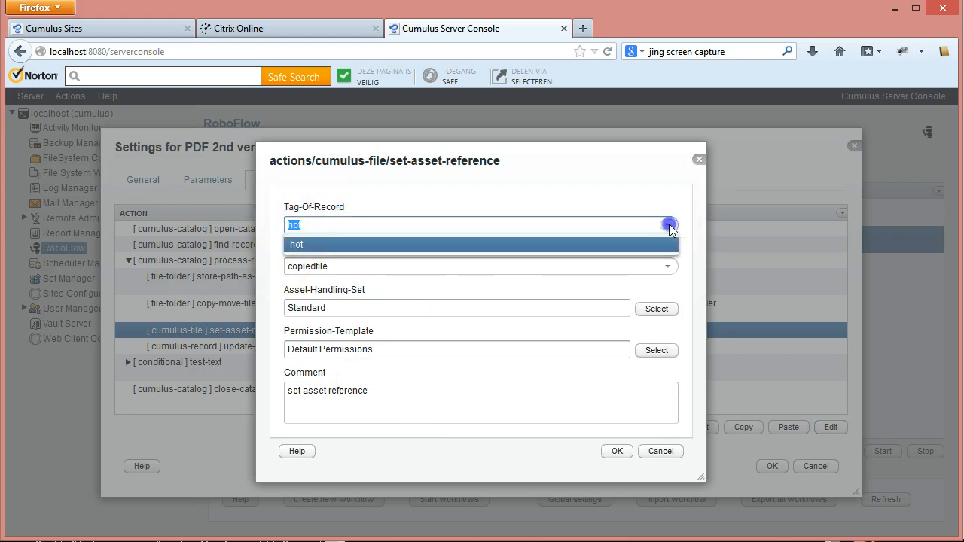
pyautogui.click(665, 451)
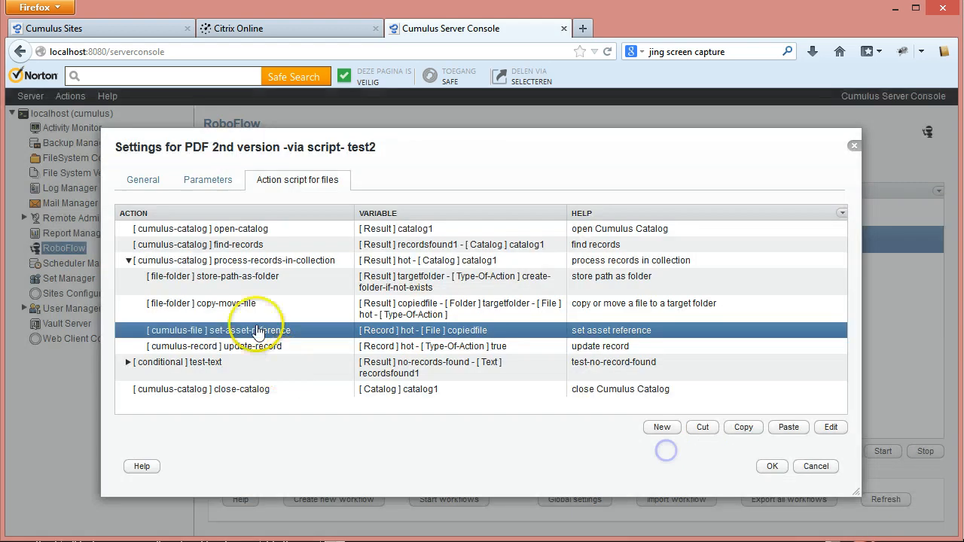
# Set the Output variable of the process-records-in-collection action to "recordfound" and confirm its settings.
pyautogui.click(249, 260)
pyautogui.click(829, 427)
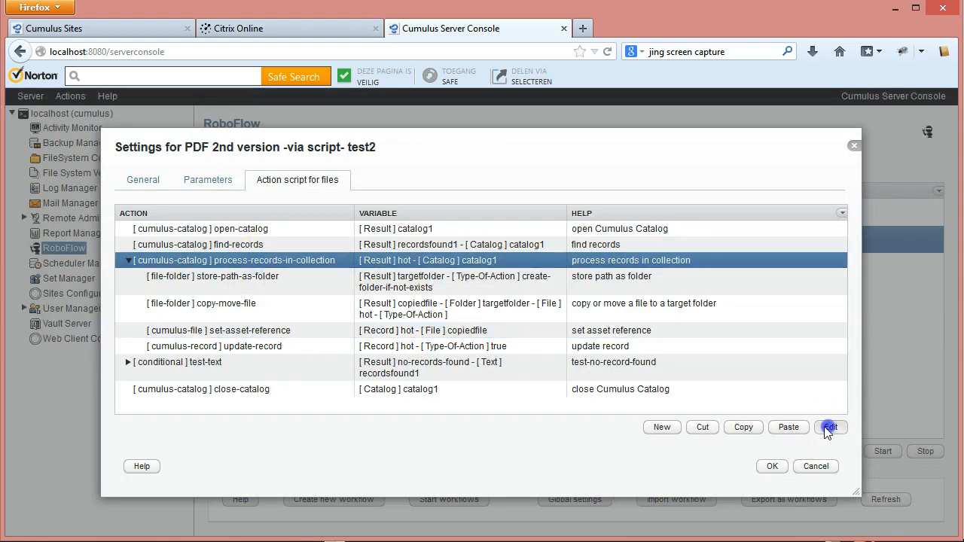
pyautogui.click(312, 306)
pyautogui.moveTo(312, 306); pyautogui.dragTo(251, 301)
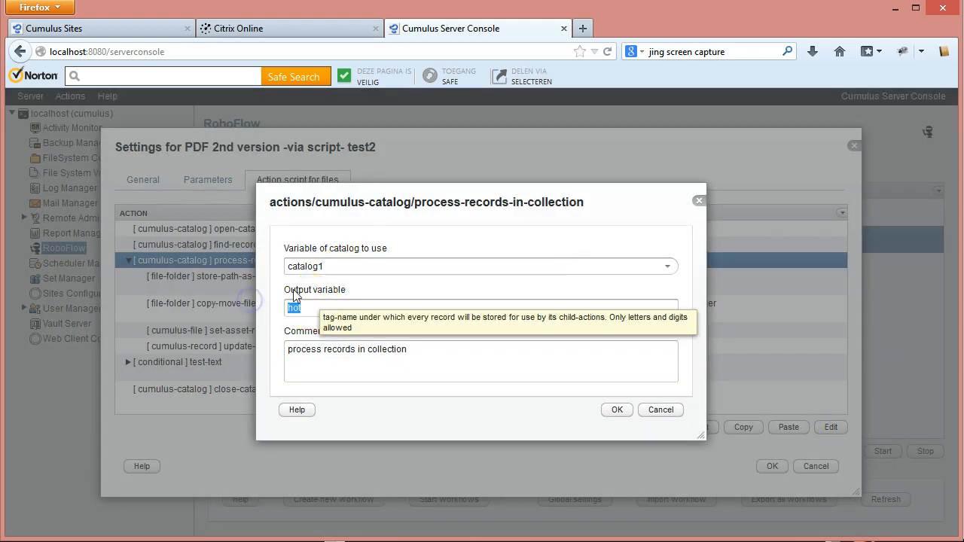
pyautogui.write('cordfound')
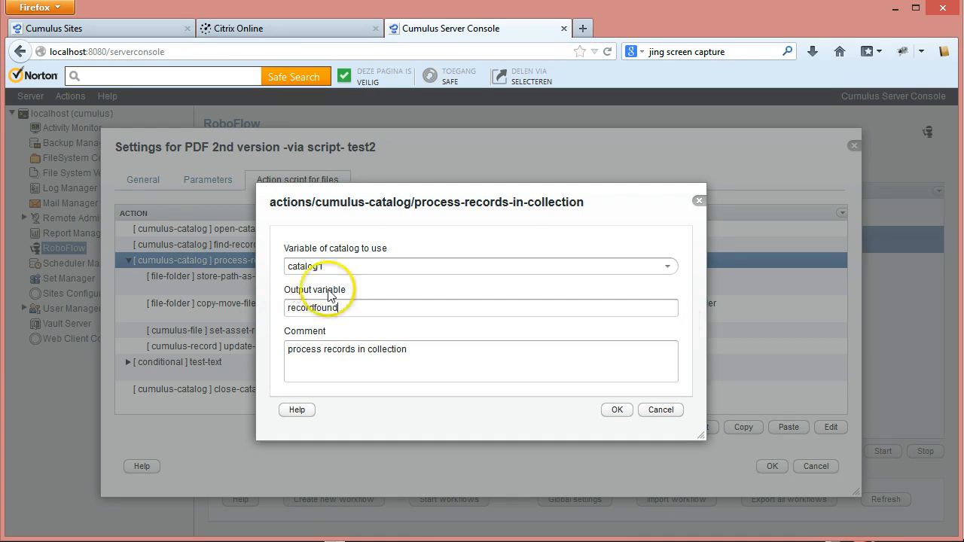
pyautogui.click(610, 414)
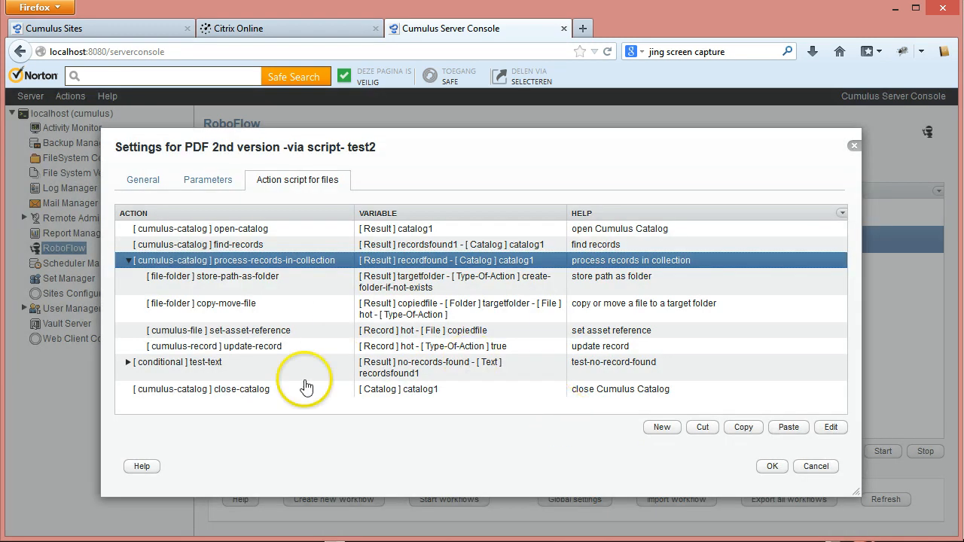
# Open the set-asset-reference action's settings and set its Tag-Of-Record to recordfound.
pyautogui.click(242, 330)
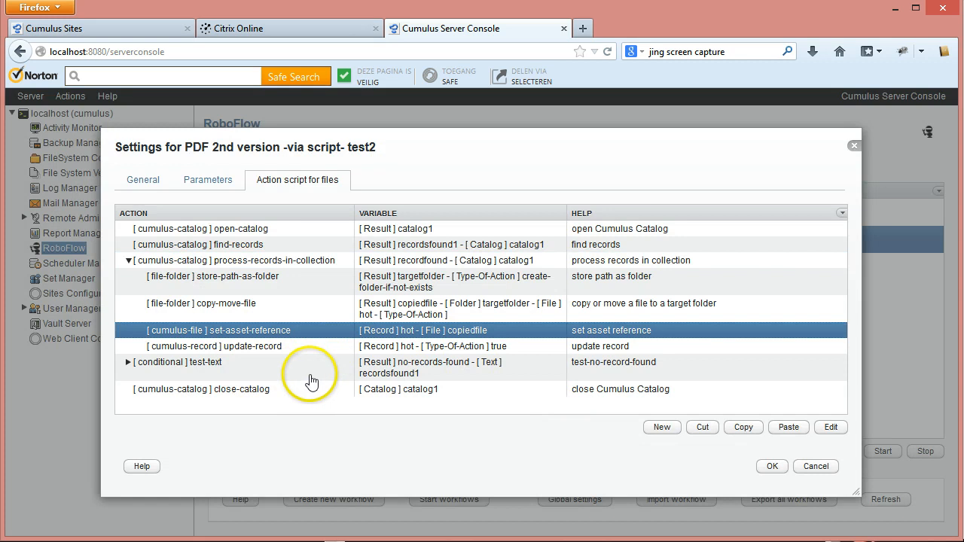
pyautogui.click(831, 427)
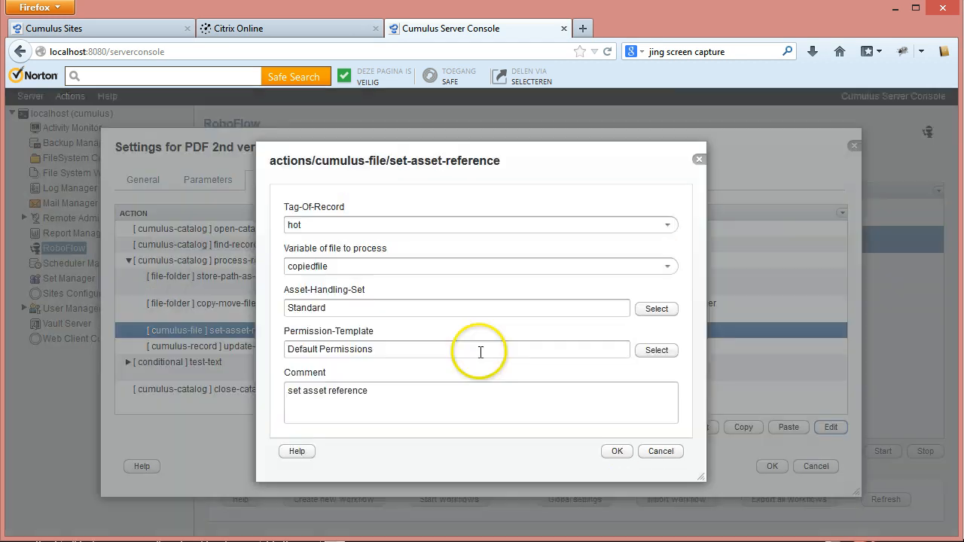
pyautogui.click(667, 225)
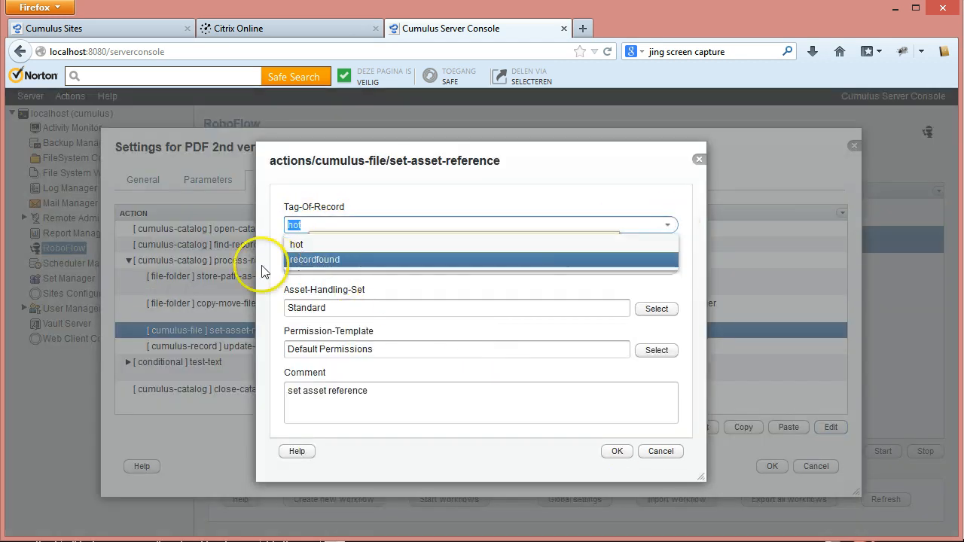
pyautogui.click(351, 260)
pyautogui.click(441, 230)
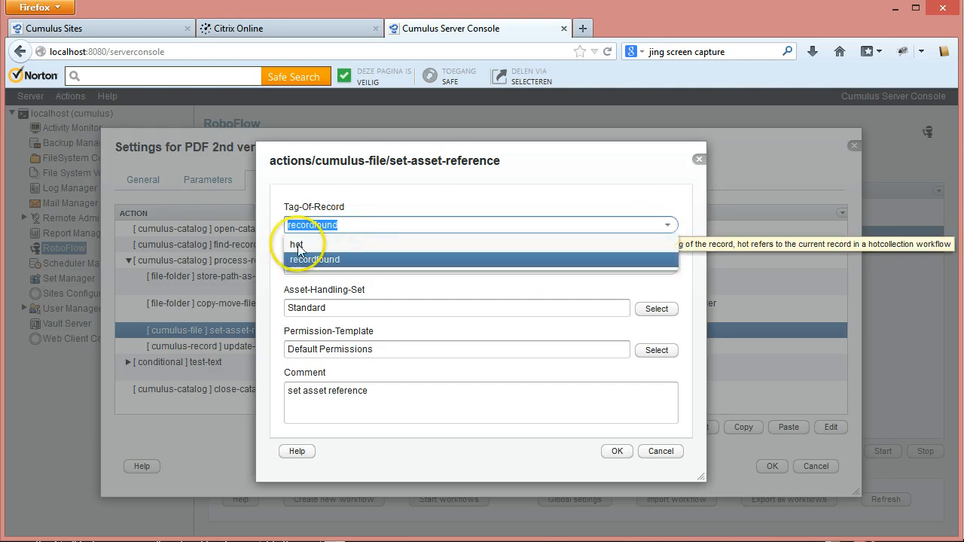
pyautogui.click(443, 204)
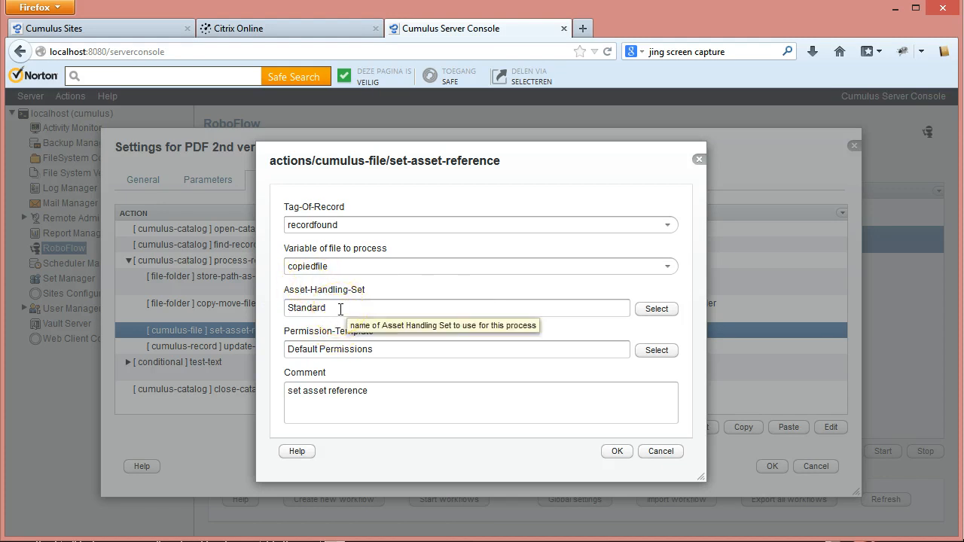
# Review the Asset-Handling-Set and Permission-Template of the set-asset-reference action and confirm its settings.
pyautogui.doubleClick(293, 308)
pyautogui.click(299, 350)
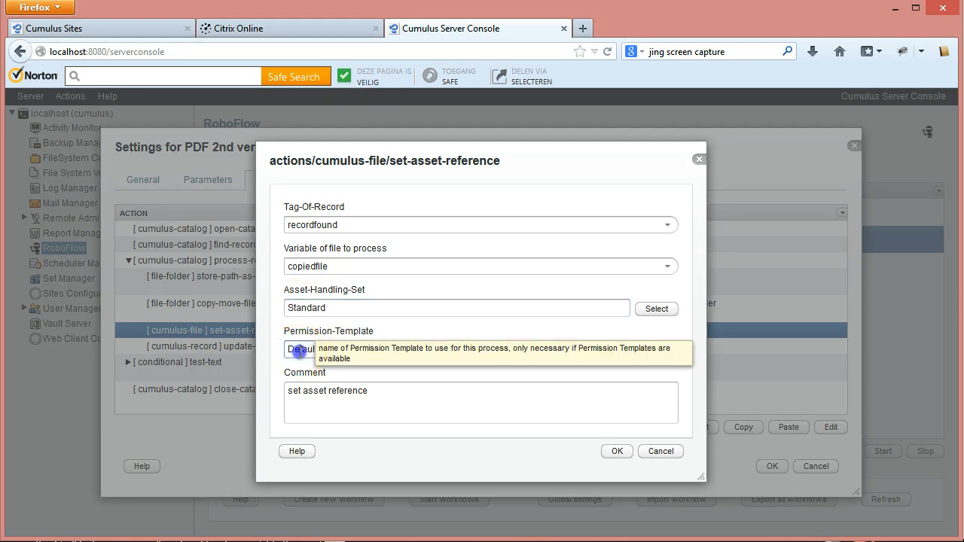
pyautogui.doubleClick(298, 350)
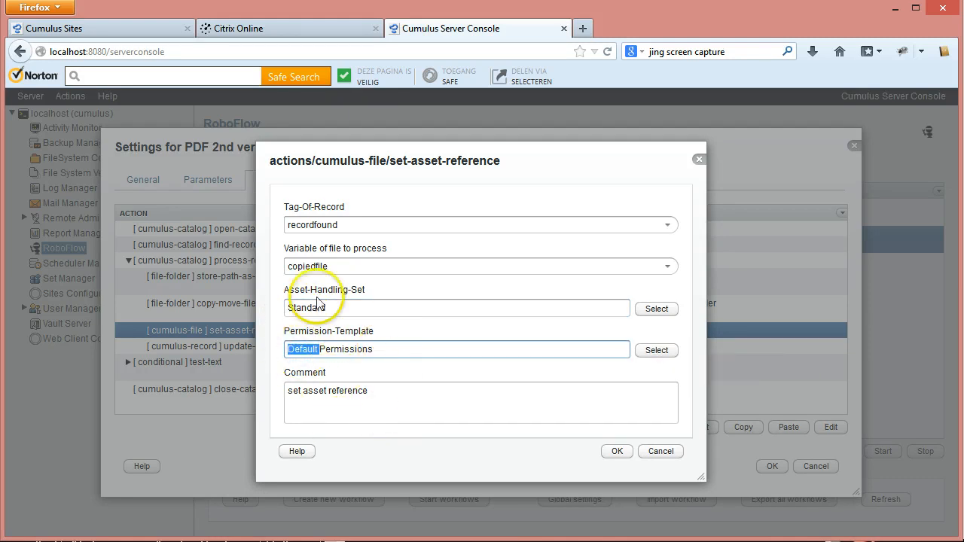
pyautogui.click(413, 398)
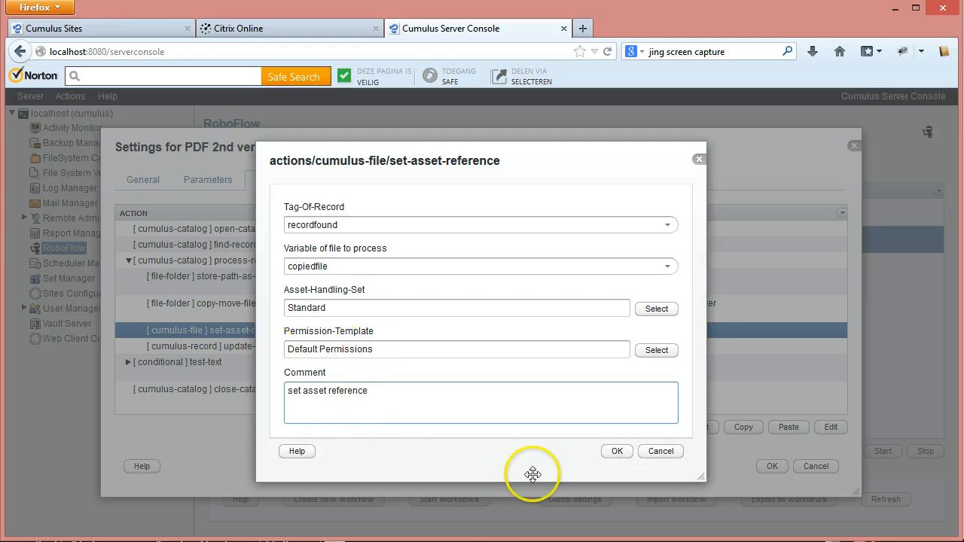
pyautogui.click(616, 452)
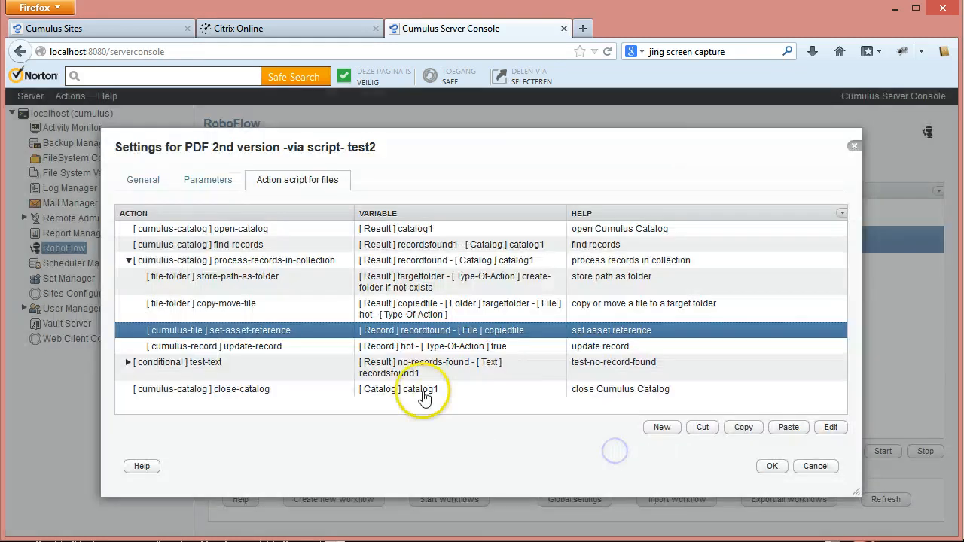
pyautogui.click(378, 348)
pyautogui.click(377, 334)
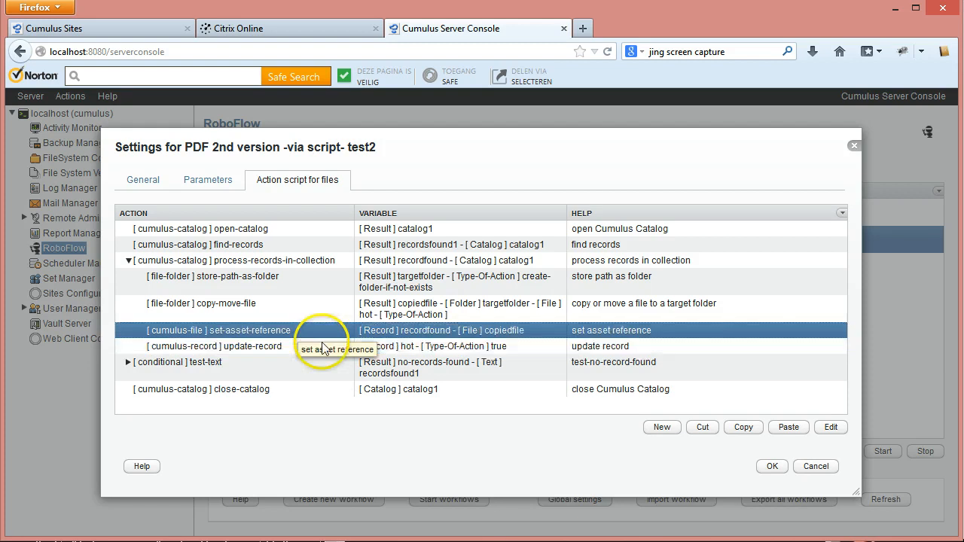
# Recheck the settings of the set-asset-reference action, cancel them, and collapse the process-records-in-collection actions.
pyautogui.click(828, 426)
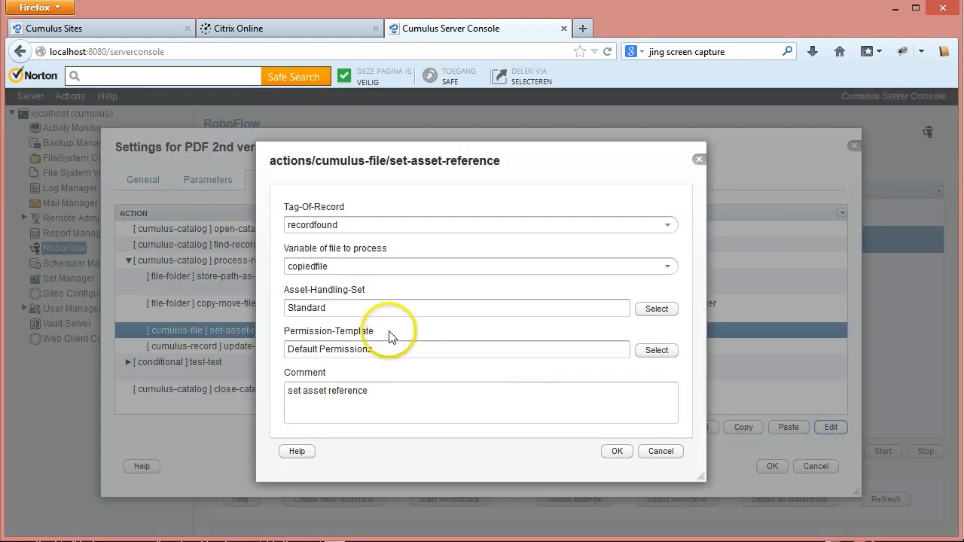
pyautogui.click(662, 451)
pyautogui.click(305, 349)
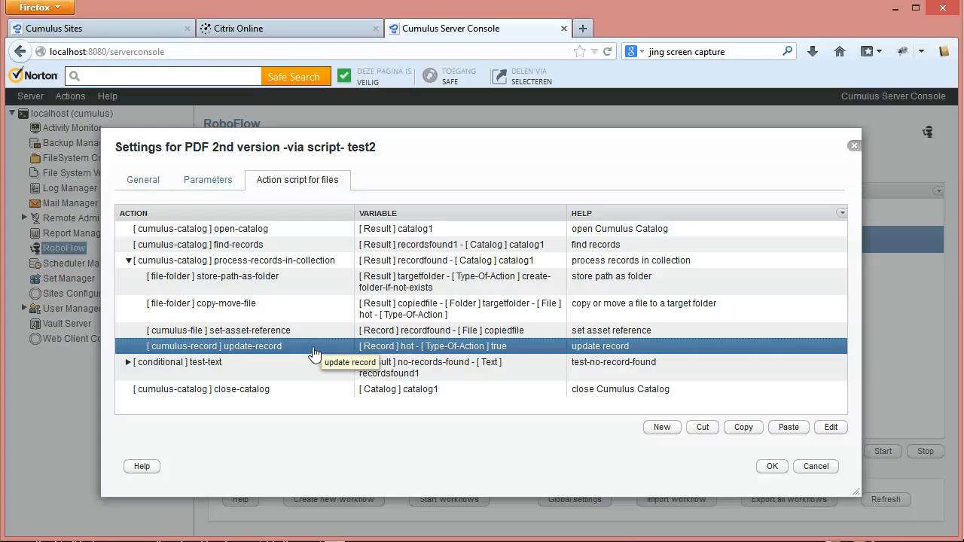
pyautogui.click(128, 260)
pyautogui.click(198, 260)
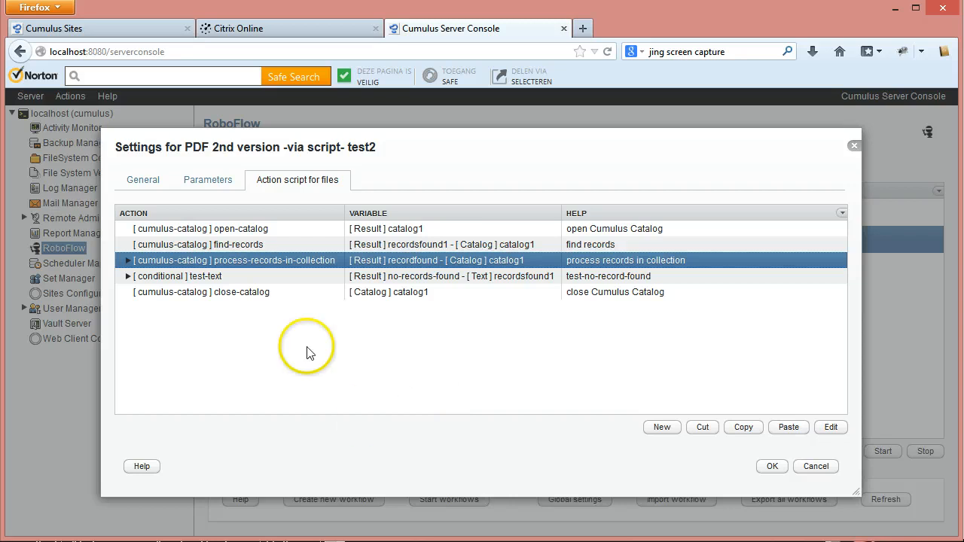
# Review the Type-Of-Test and Text-To-Test-With of the conditional test-text action and confirm its settings.
pyautogui.click(249, 276)
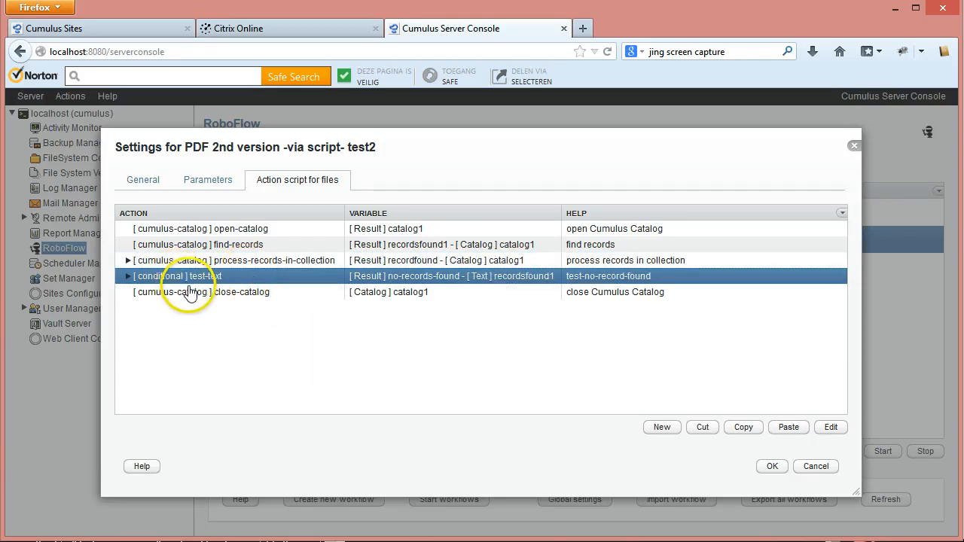
pyautogui.click(831, 427)
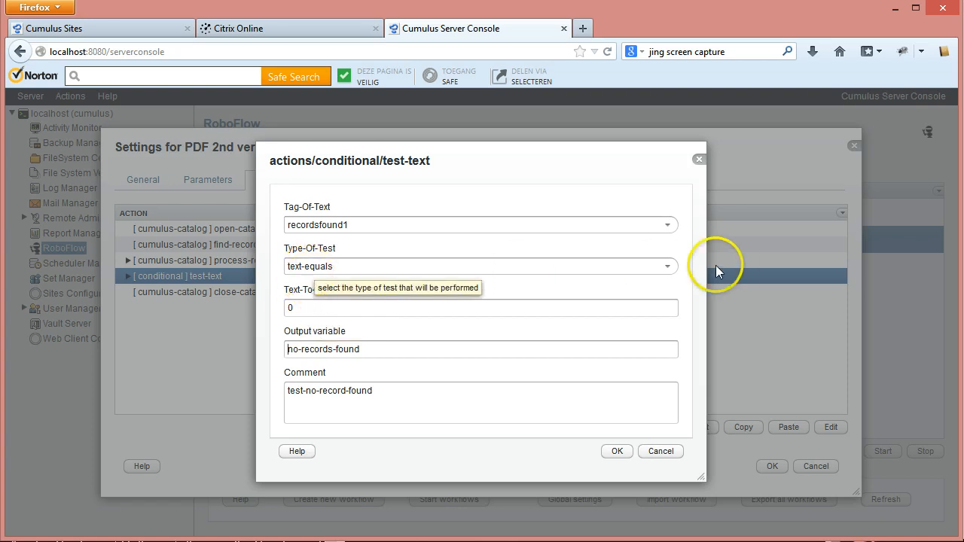
pyautogui.click(667, 267)
pyautogui.click(668, 267)
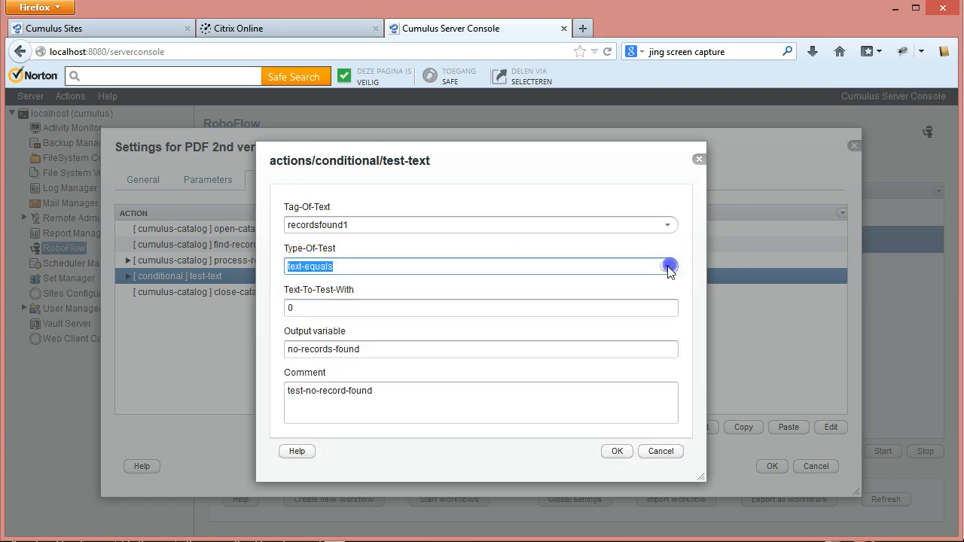
pyautogui.doubleClick(297, 308)
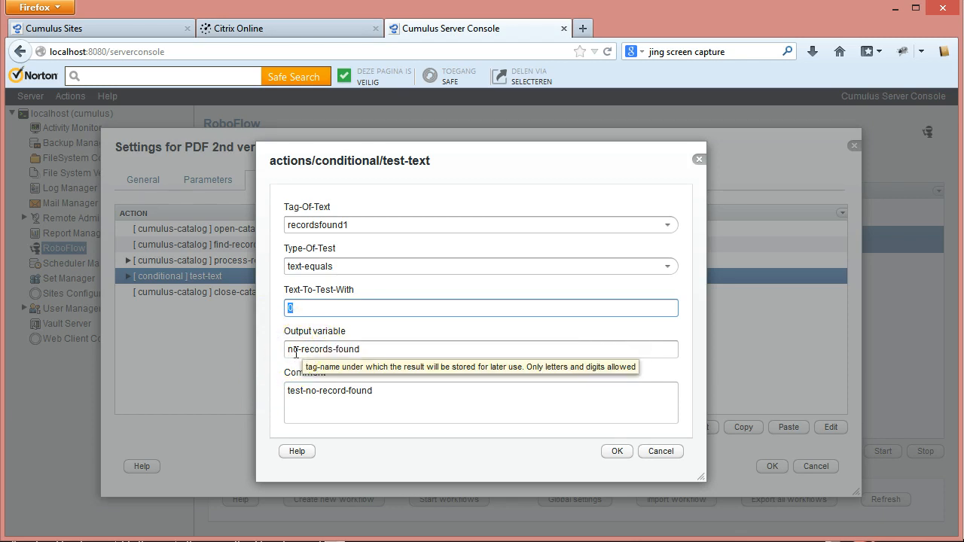
pyautogui.click(608, 451)
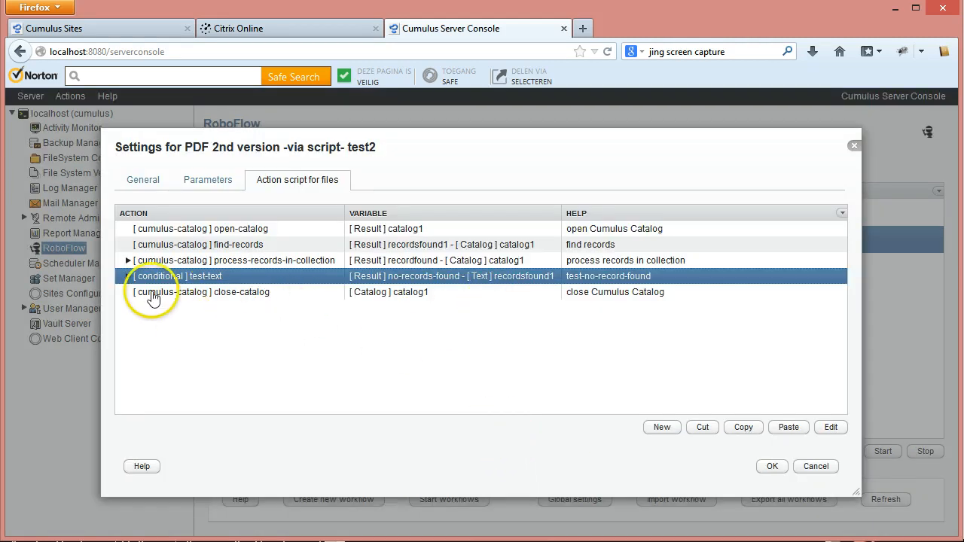
# Expand the test-text action, review the full Path-Of-Folder of its store-path-as-folder action and confirm the settings.
pyautogui.click(129, 276)
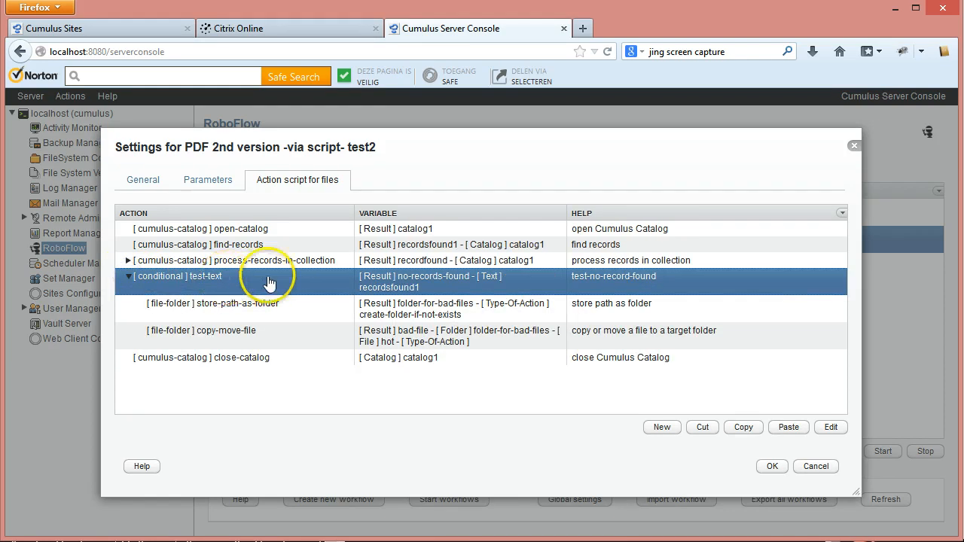
pyautogui.click(241, 318)
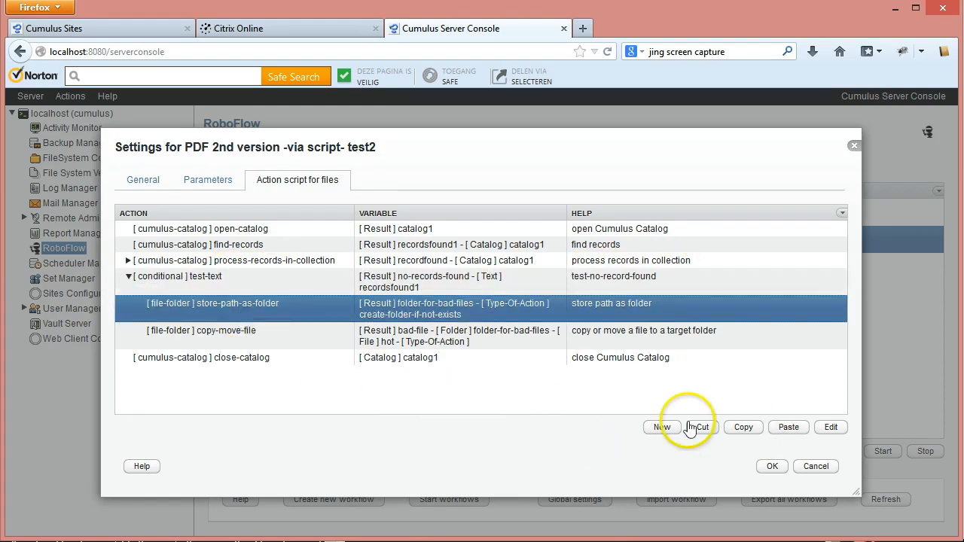
pyautogui.click(830, 427)
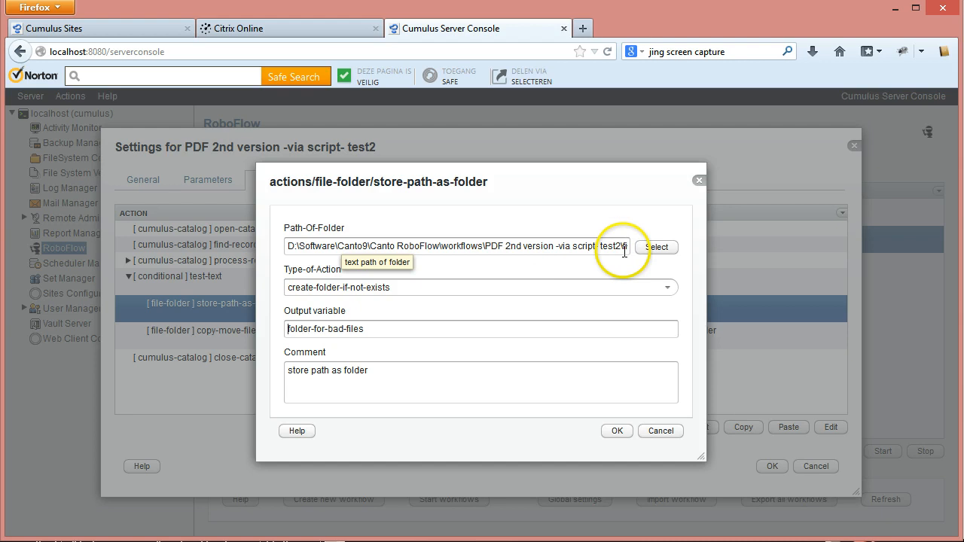
pyautogui.moveTo(522, 245); pyautogui.dragTo(639, 242)
pyautogui.click(554, 250)
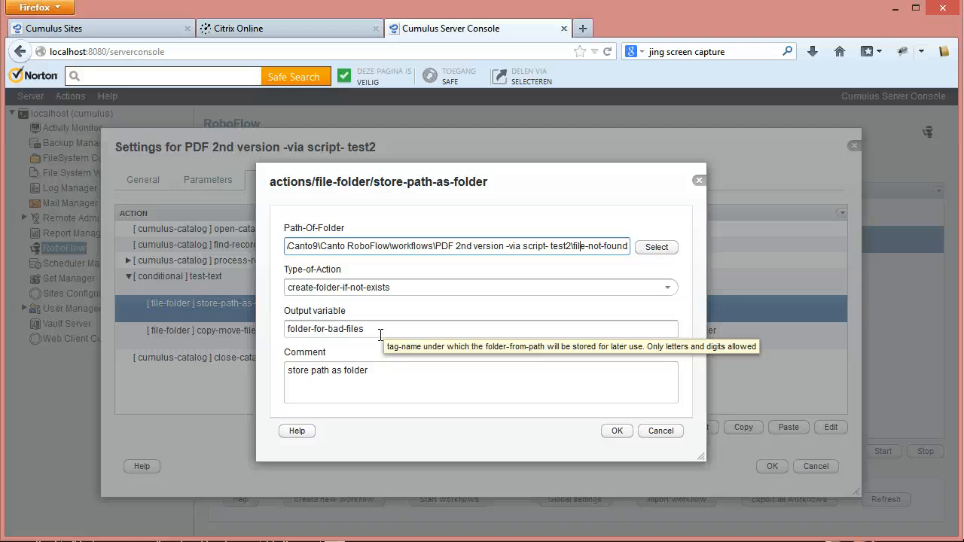
pyautogui.click(613, 433)
# Review the copy-move-file action under test-text, keeping folder-for-bad-files as Tag-Of-Folder and copy-file as Type-Of-Action, and confirm its settings.
pyautogui.click(182, 336)
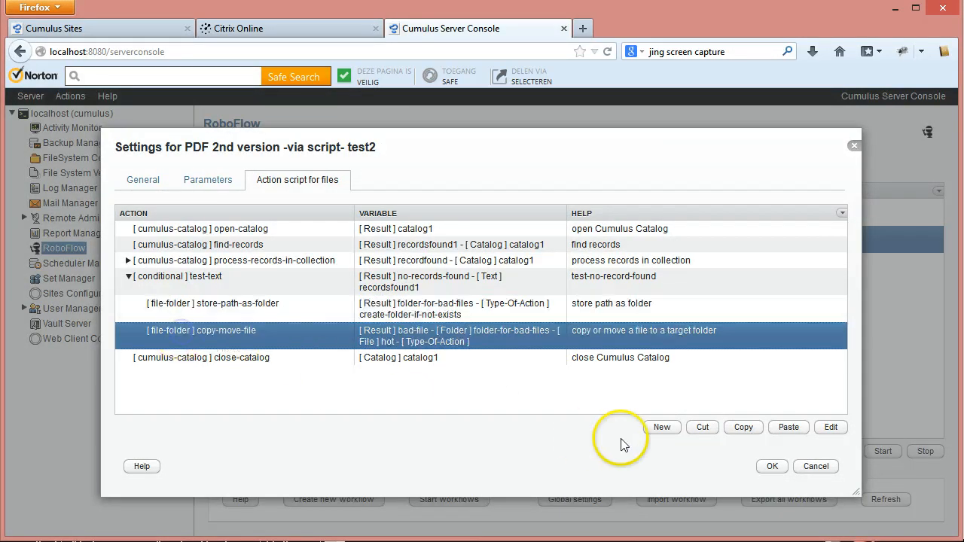
pyautogui.click(831, 427)
pyautogui.moveTo(290, 193)
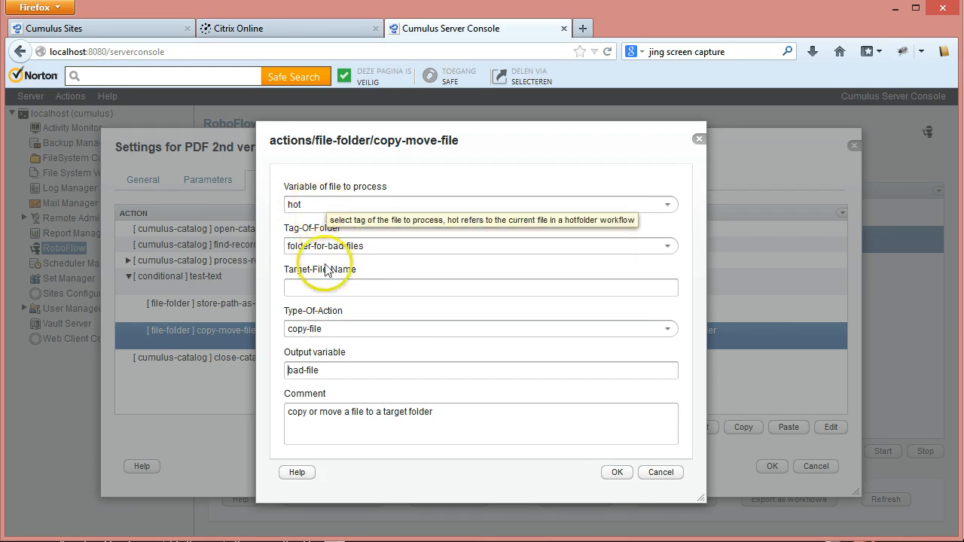
pyautogui.click(667, 247)
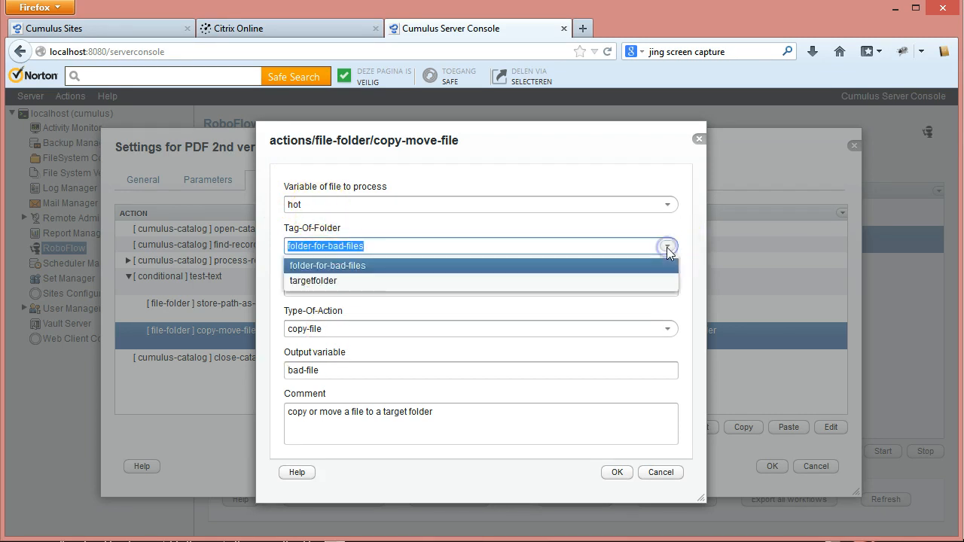
pyautogui.click(354, 266)
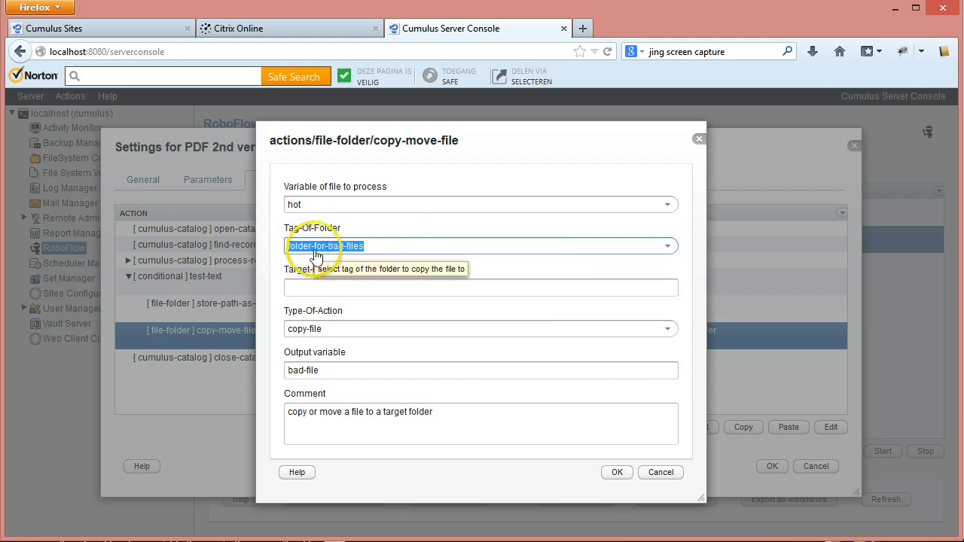
pyautogui.click(296, 287)
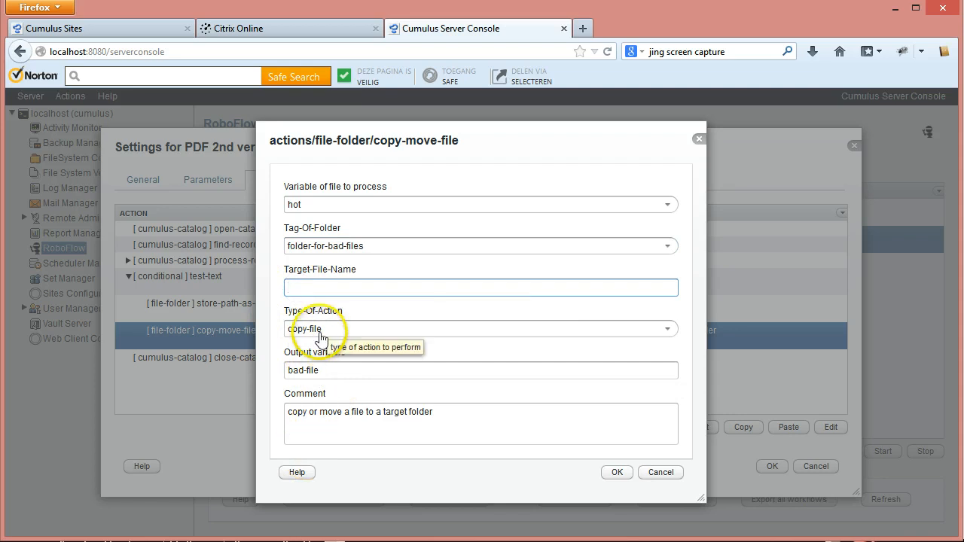
pyautogui.click(669, 331)
pyautogui.click(669, 330)
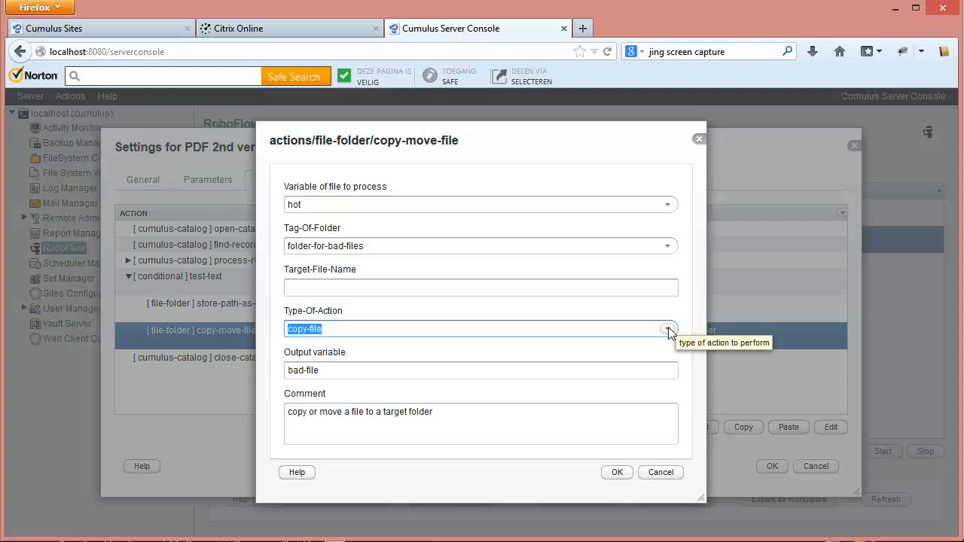
pyautogui.click(668, 330)
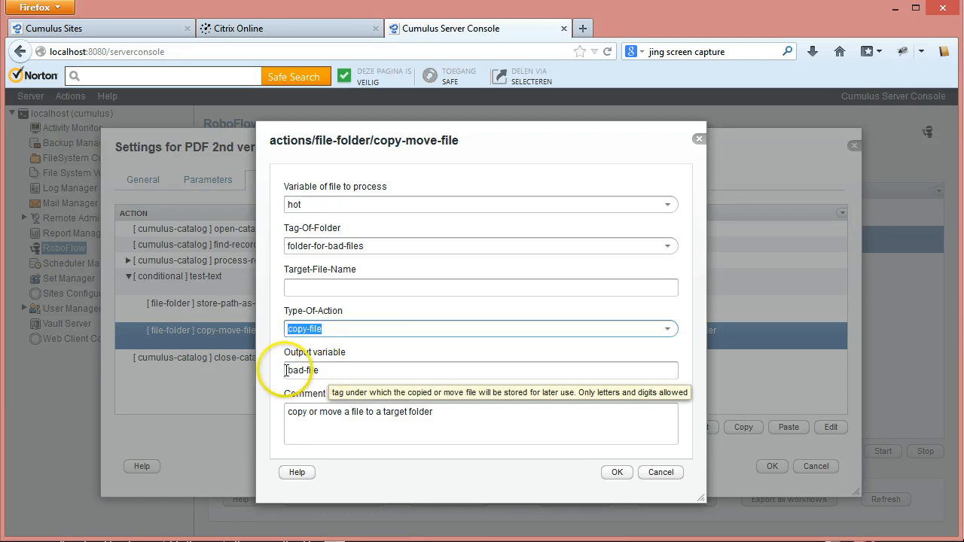
pyautogui.click(622, 479)
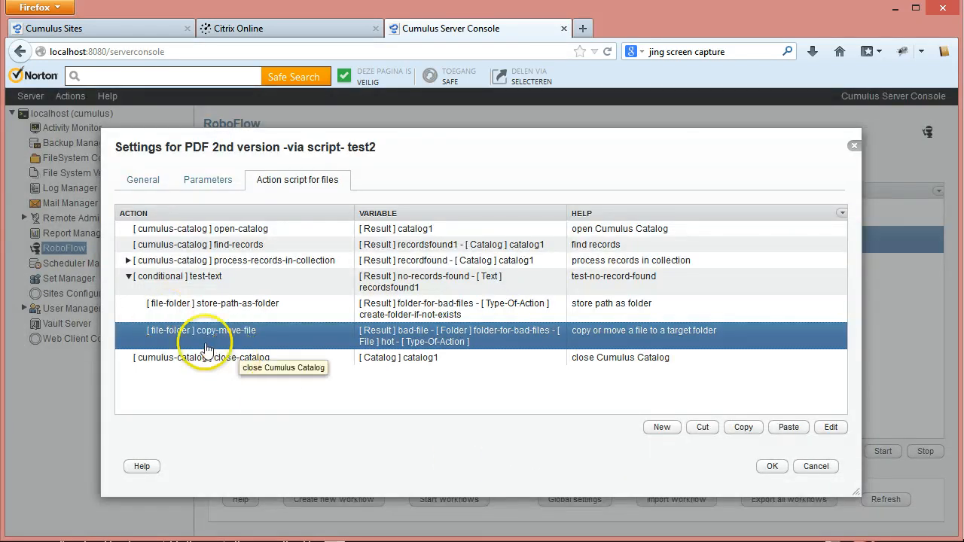
# Go over the script's structure once more, examining the actions nested under test-text and the open-catalog and close-catalog actions.
pyautogui.click(128, 276)
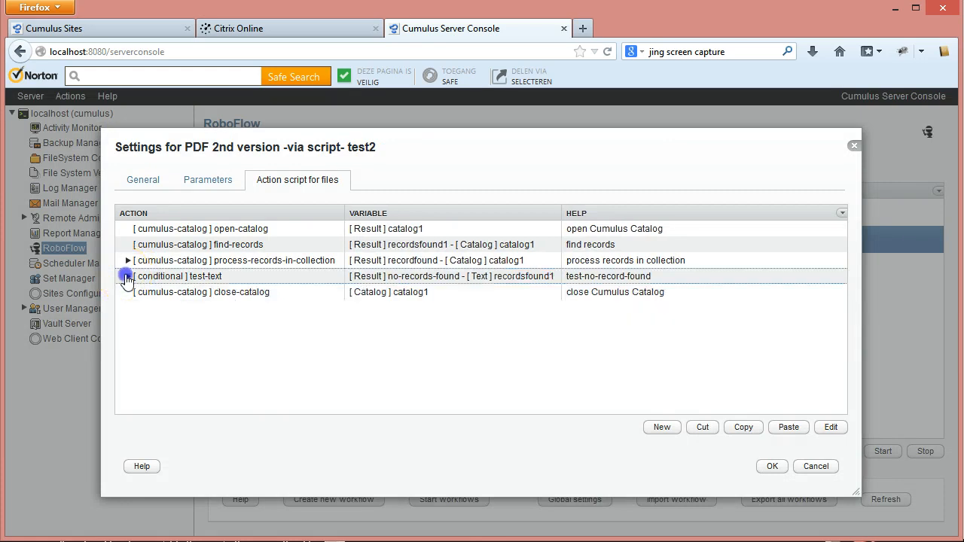
pyautogui.click(168, 278)
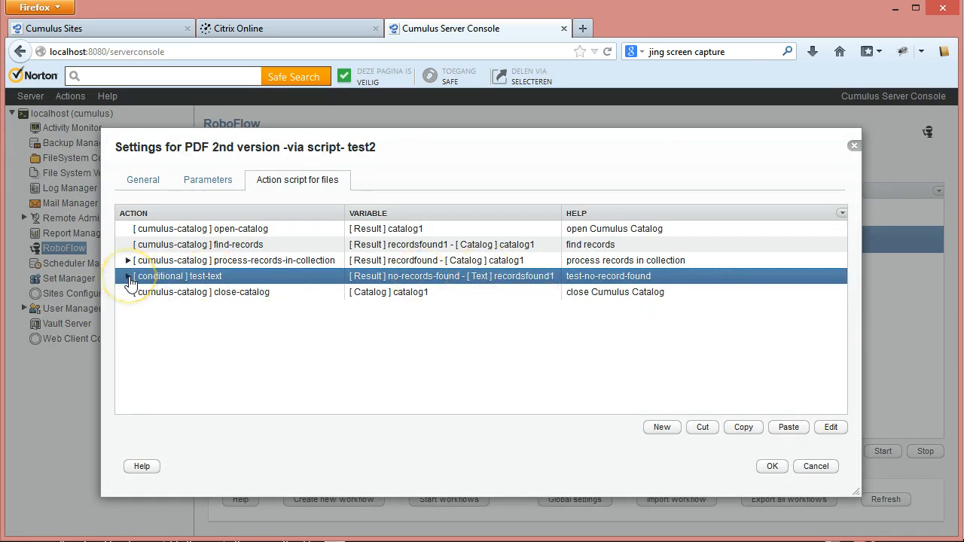
pyautogui.click(129, 277)
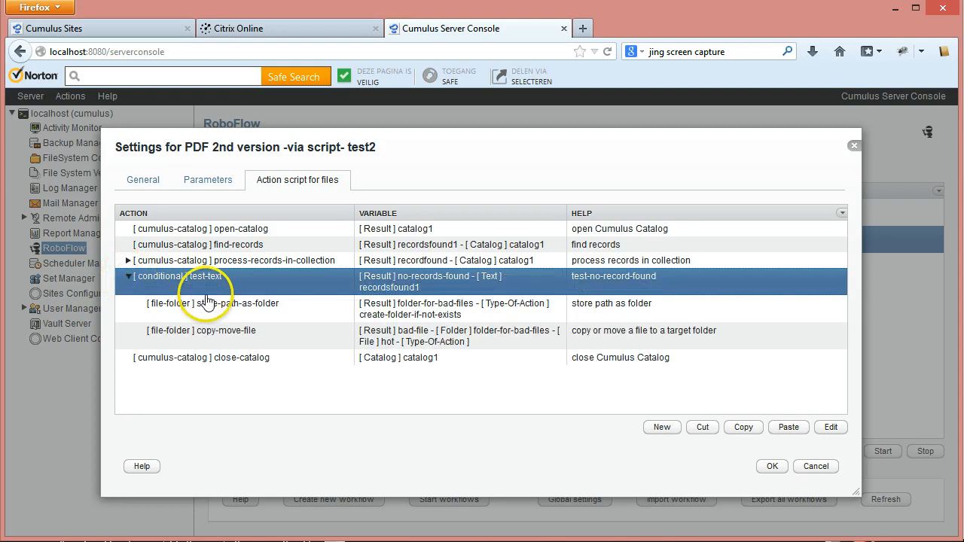
pyautogui.click(257, 336)
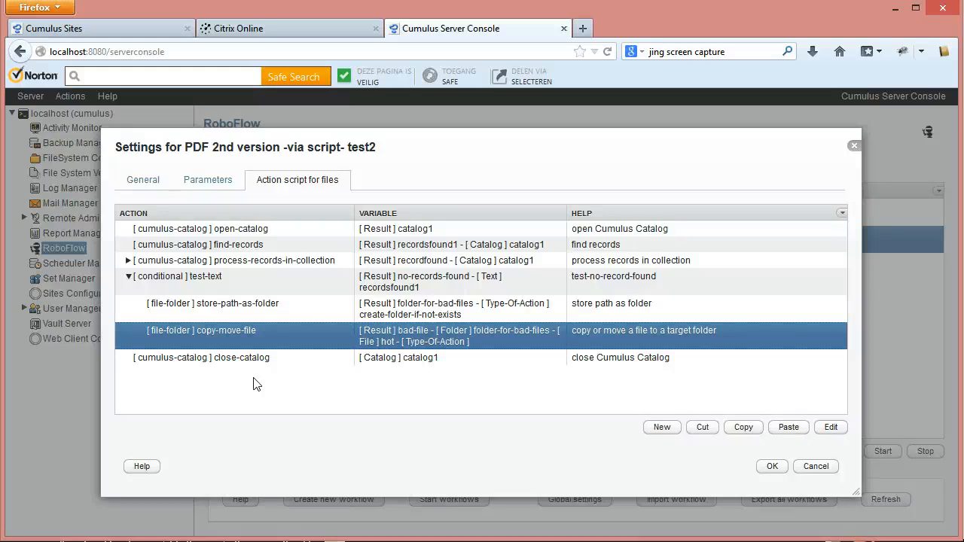
pyautogui.click(128, 275)
pyautogui.click(222, 294)
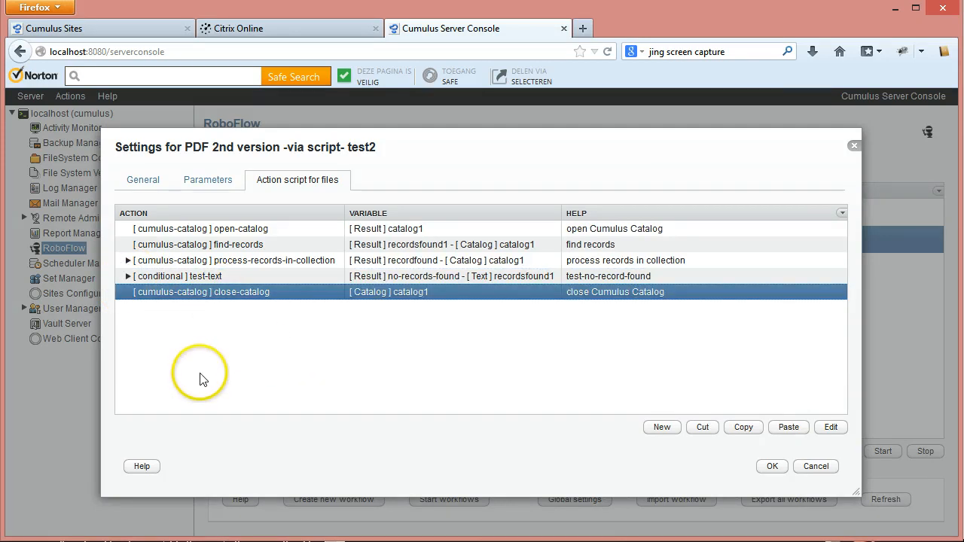
pyautogui.click(242, 228)
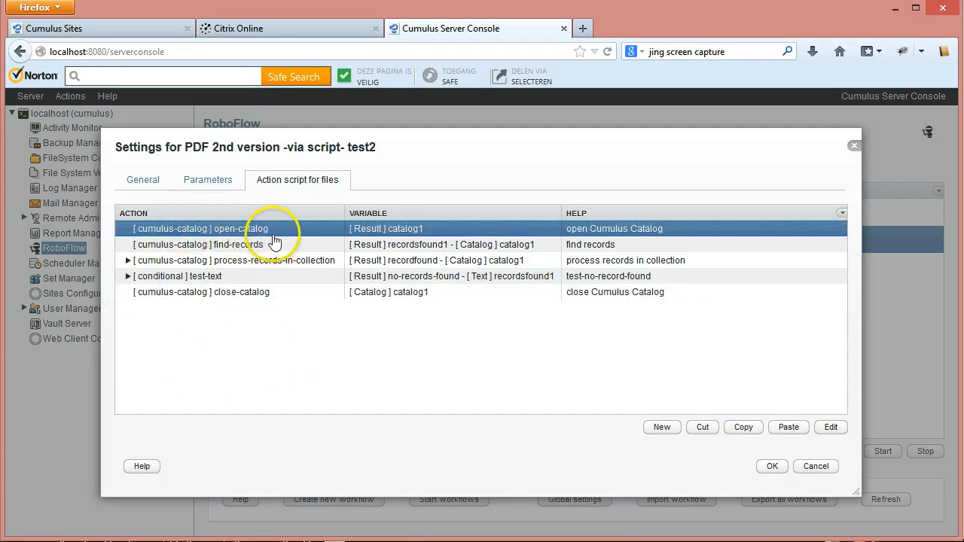
pyautogui.click(271, 294)
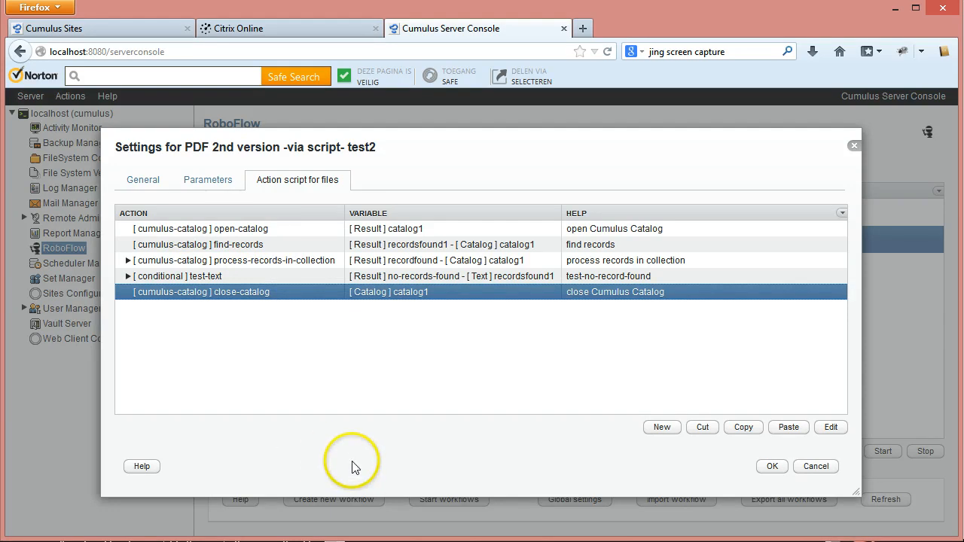
# Save the workflow settings and select PDF 2nd version -via script- test2 in the workflow overview.
pyautogui.click(771, 467)
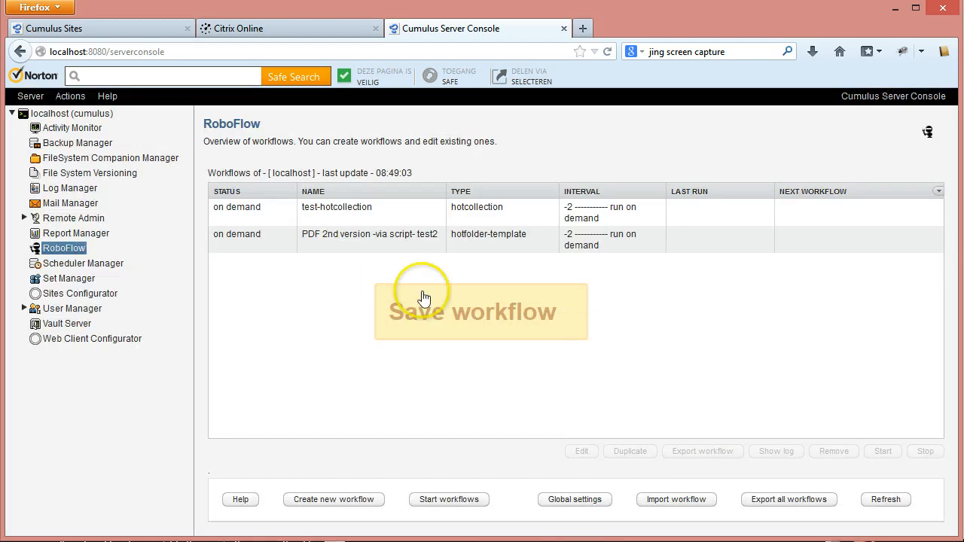
pyautogui.click(370, 238)
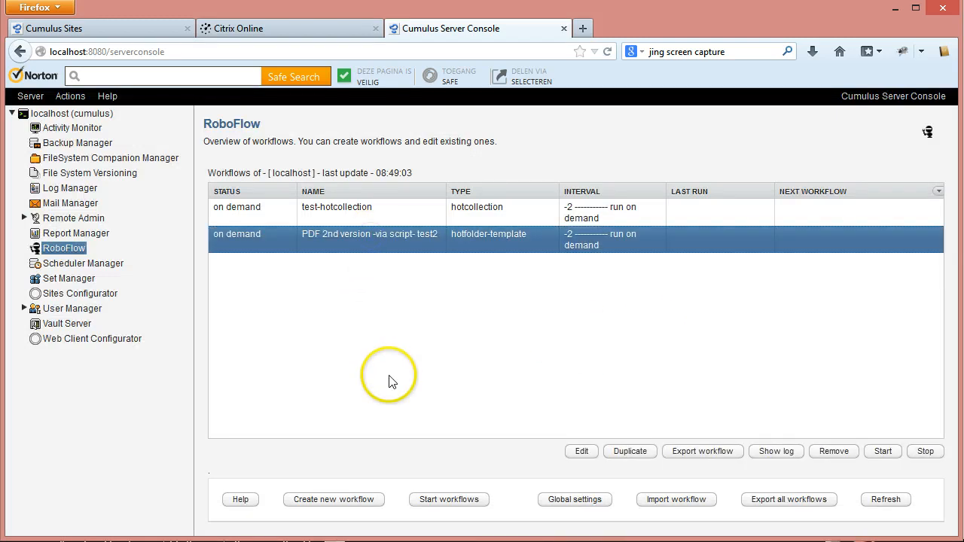